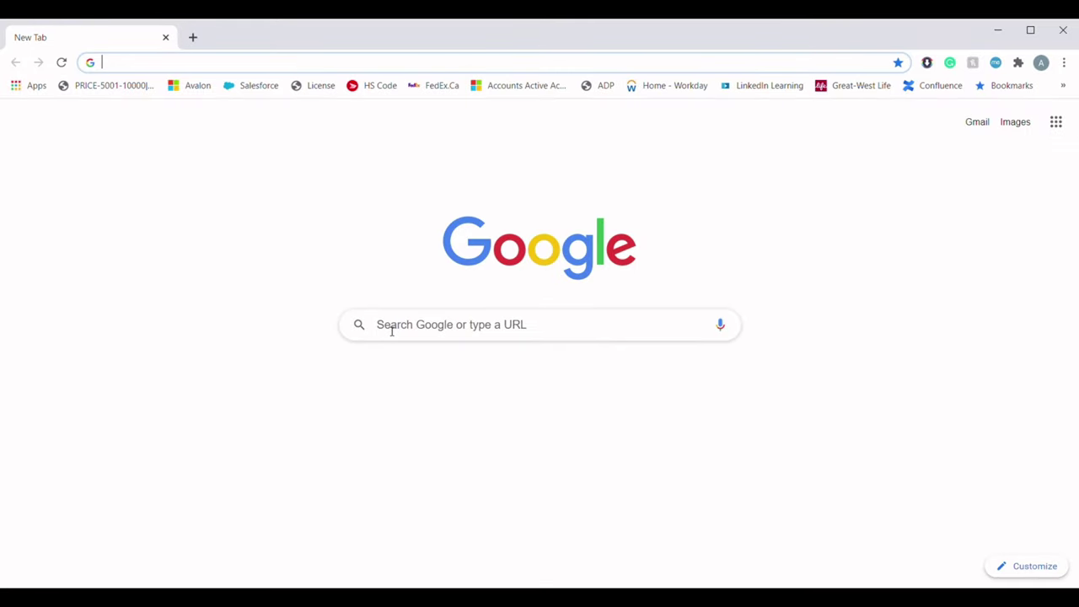
Search Google for 'ATIP REQUEST' and open the official ATIP Online Request result
click(391, 331)
text(A)
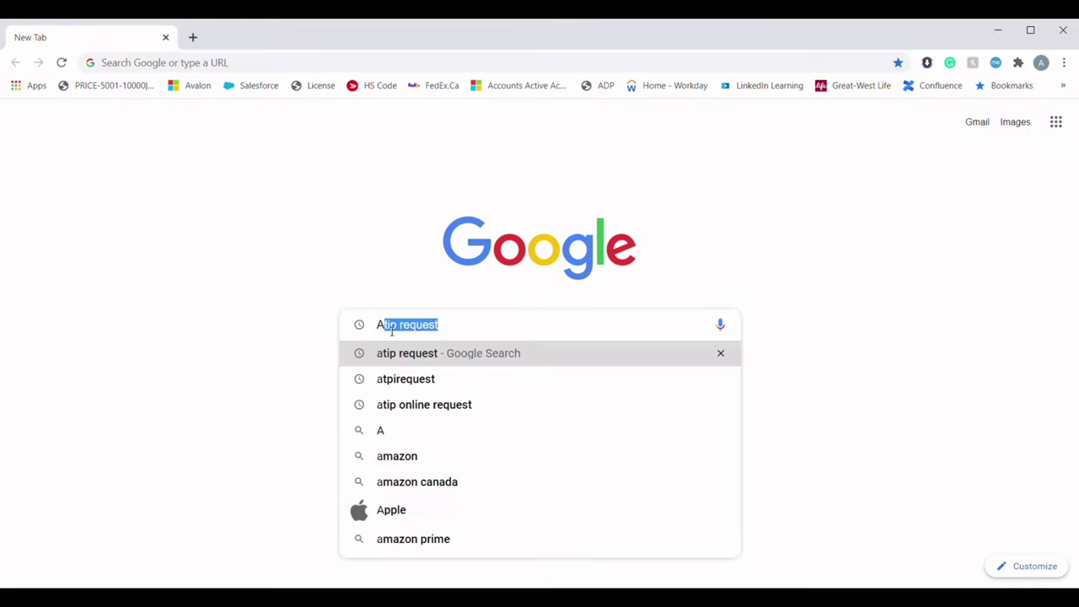
text(TIP REQUEST)
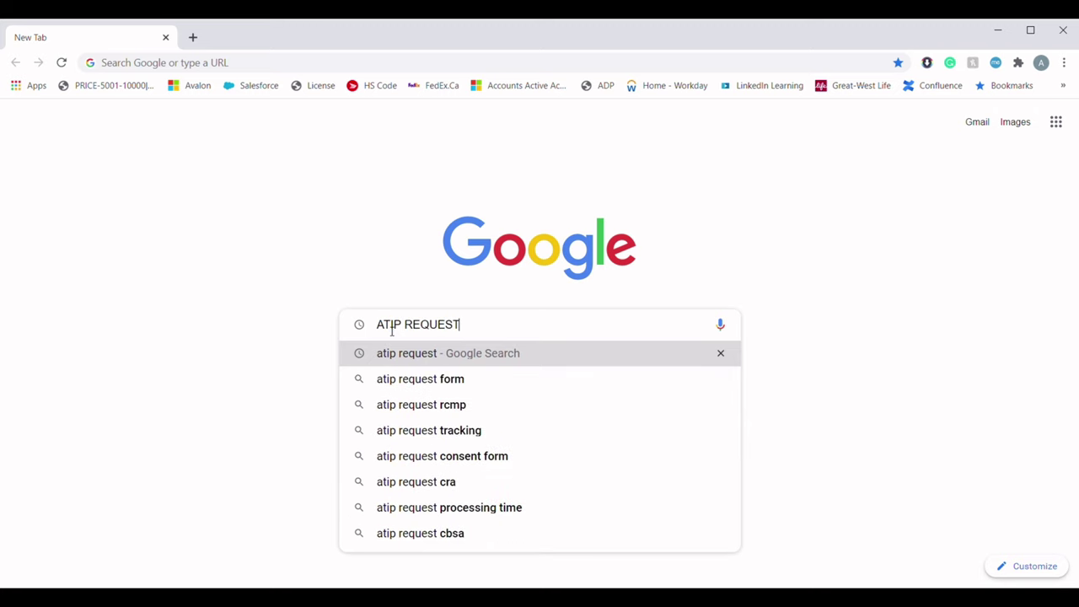
key(Return)
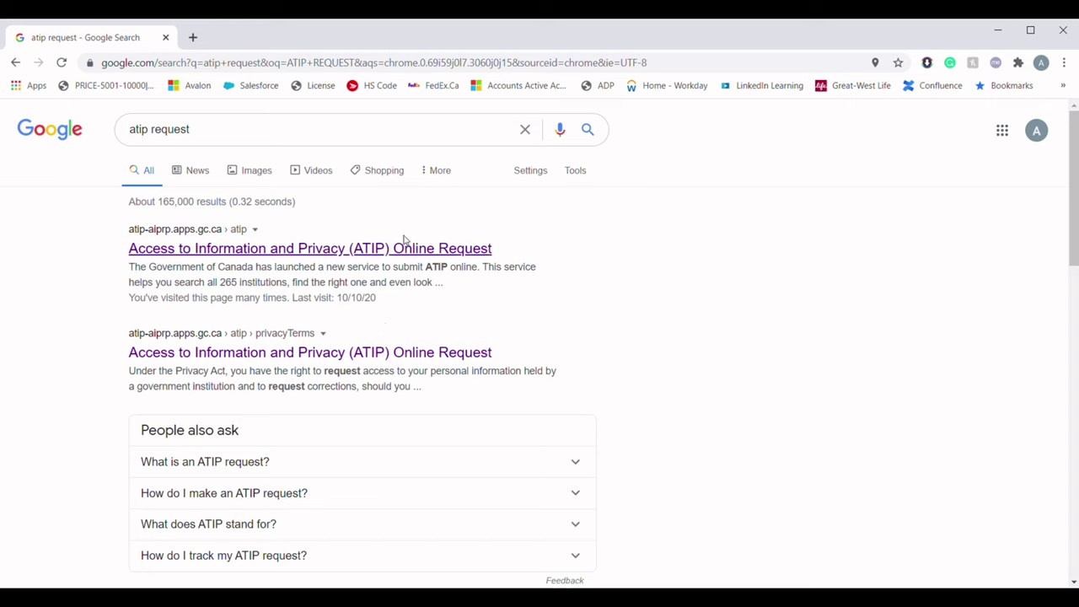
click(447, 249)
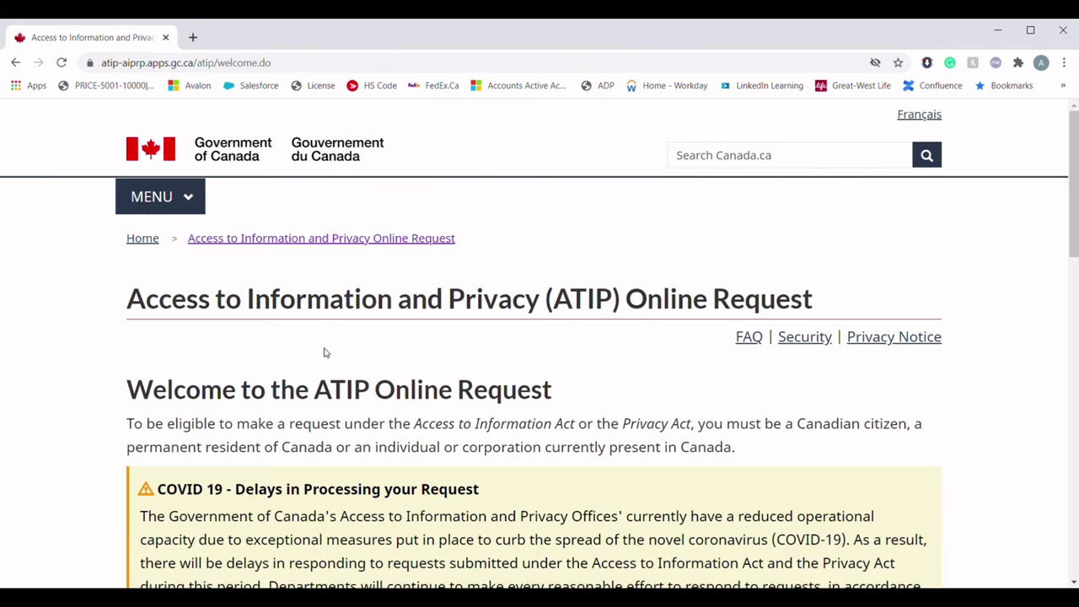
Scroll through the ATIP welcome page and continue to the privacy notice
scroll(327, 352, down, 1)
scroll(329, 352, down, 1)
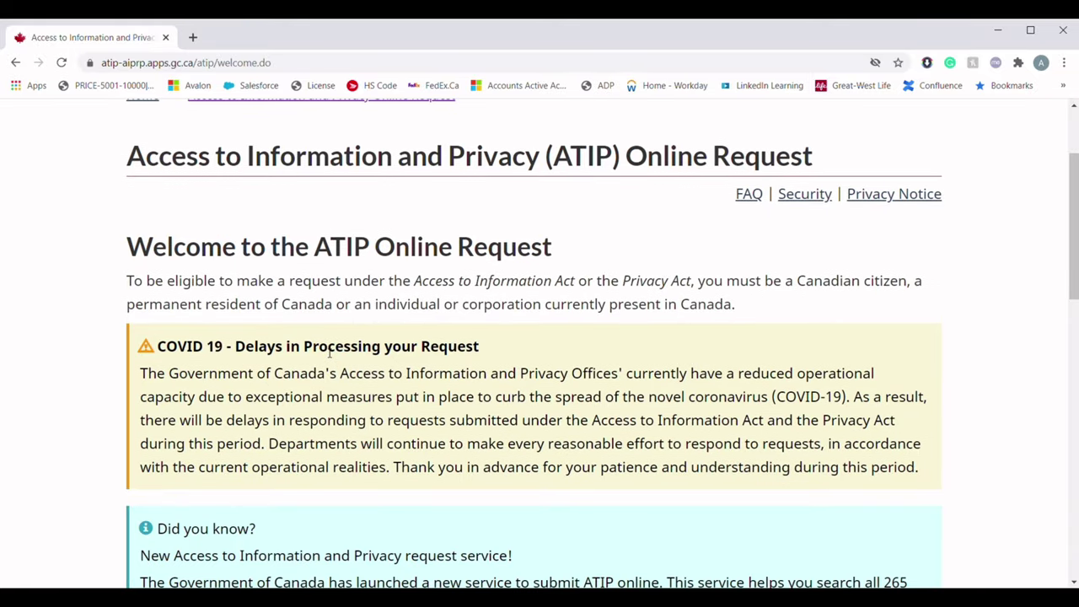
scroll(330, 353, down, 1)
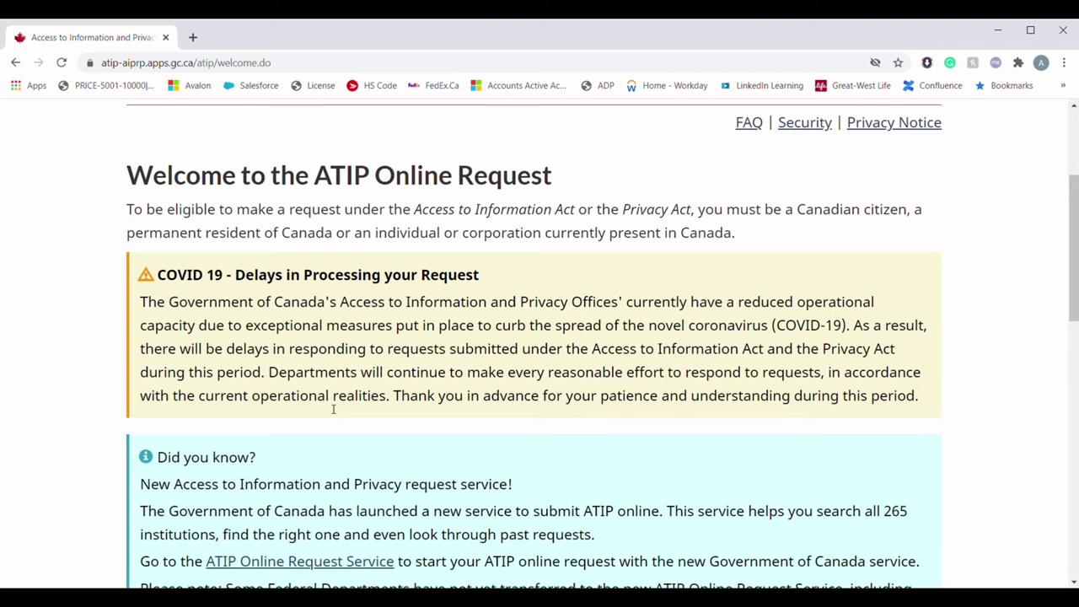
scroll(333, 409, down, 10)
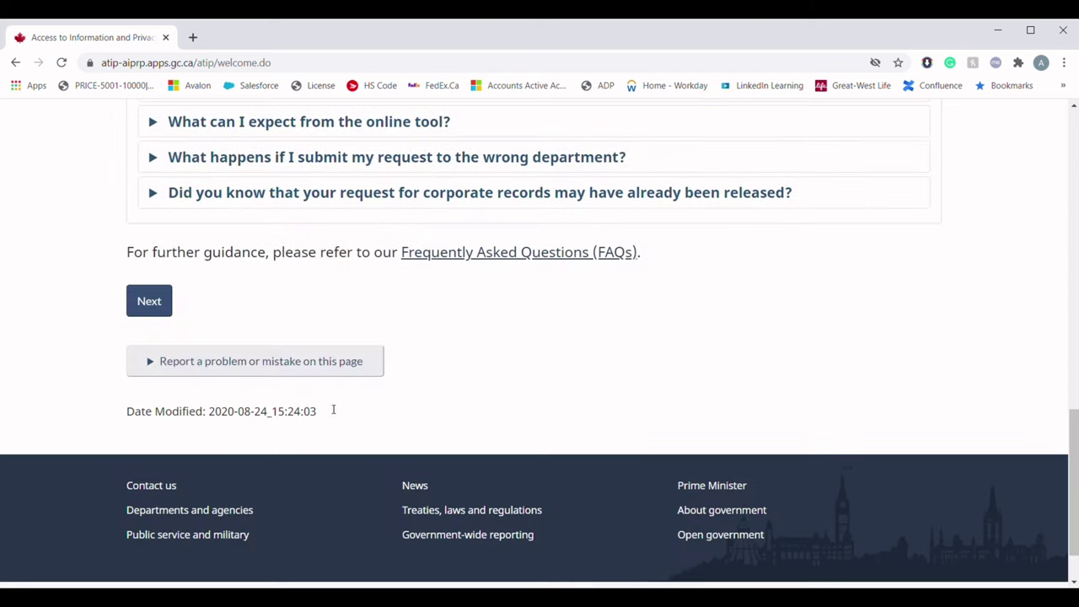
click(164, 306)
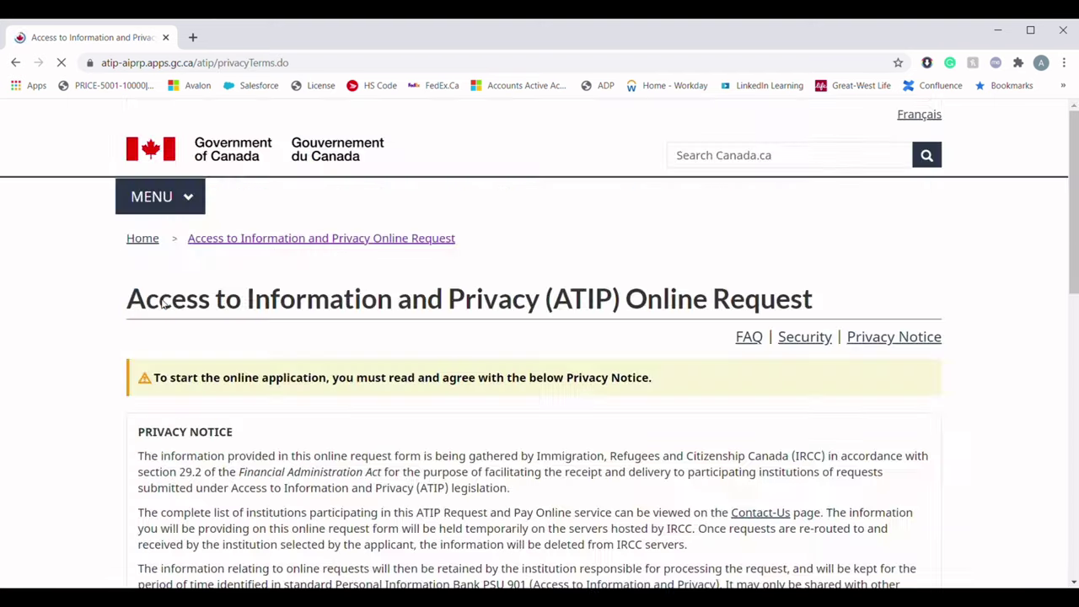
Agree to the privacy notice and continue to Requester Information
scroll(404, 387, down, 2)
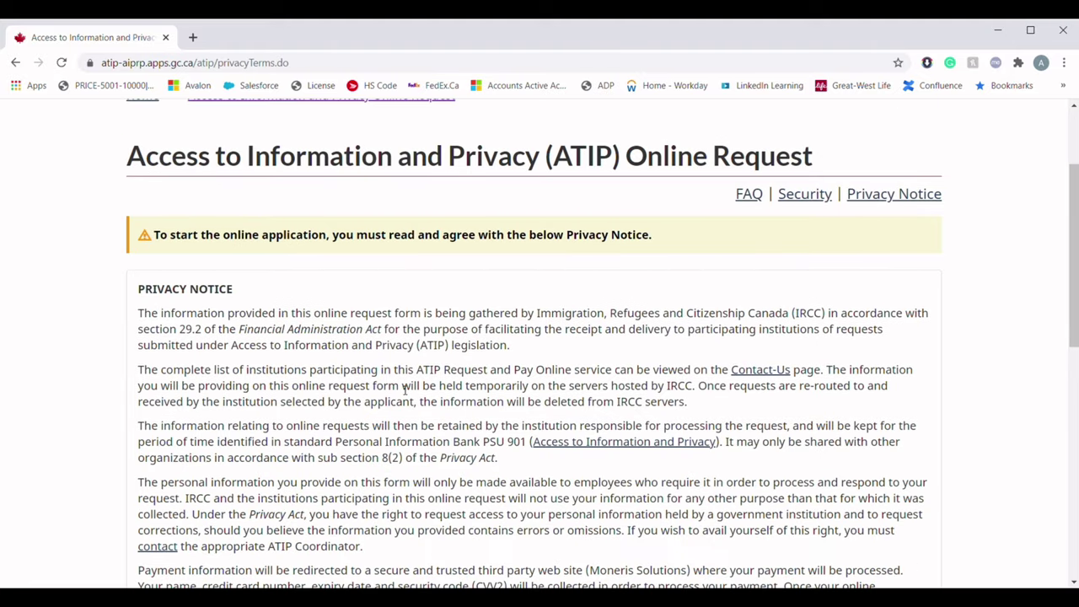
scroll(403, 388, down, 1)
scroll(404, 389, down, 5)
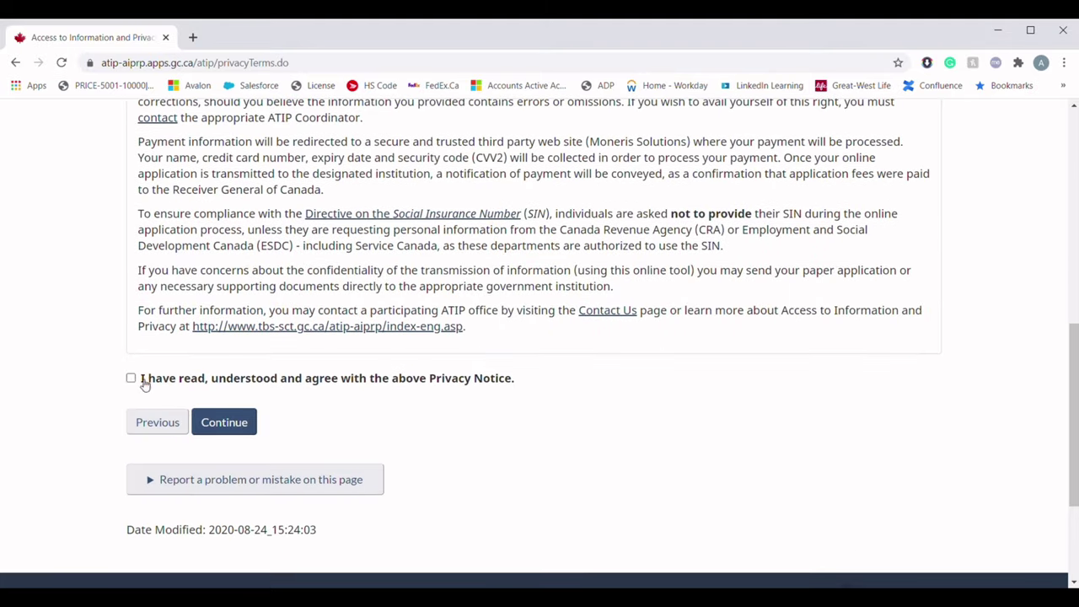
click(131, 377)
click(235, 424)
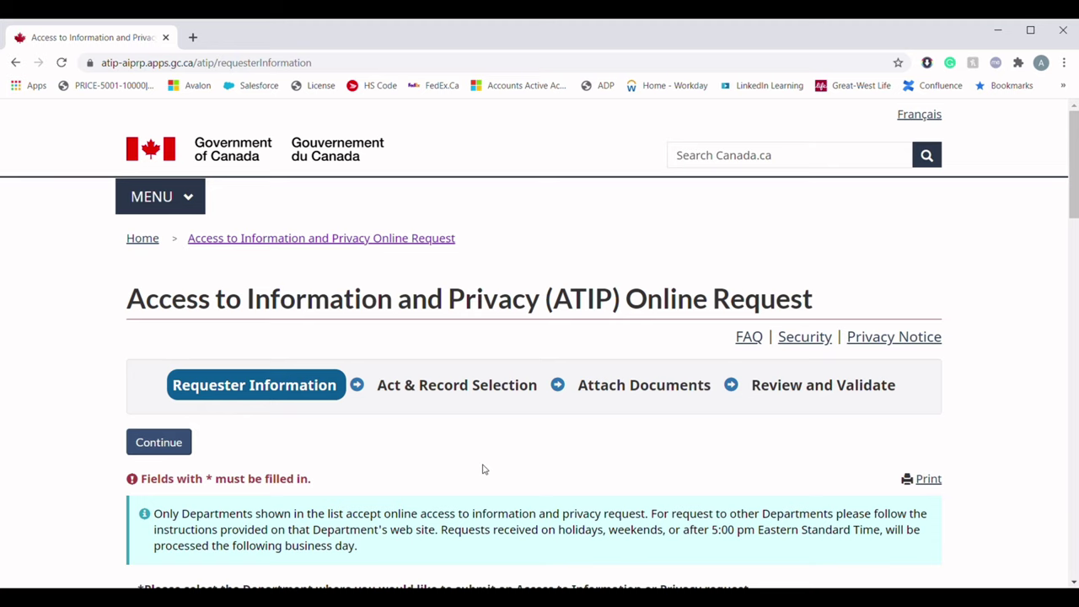
Select Immigration, Refugees and Citizenship Canada as the department and acknowledge its pre-submission steps
scroll(483, 469, down, 1)
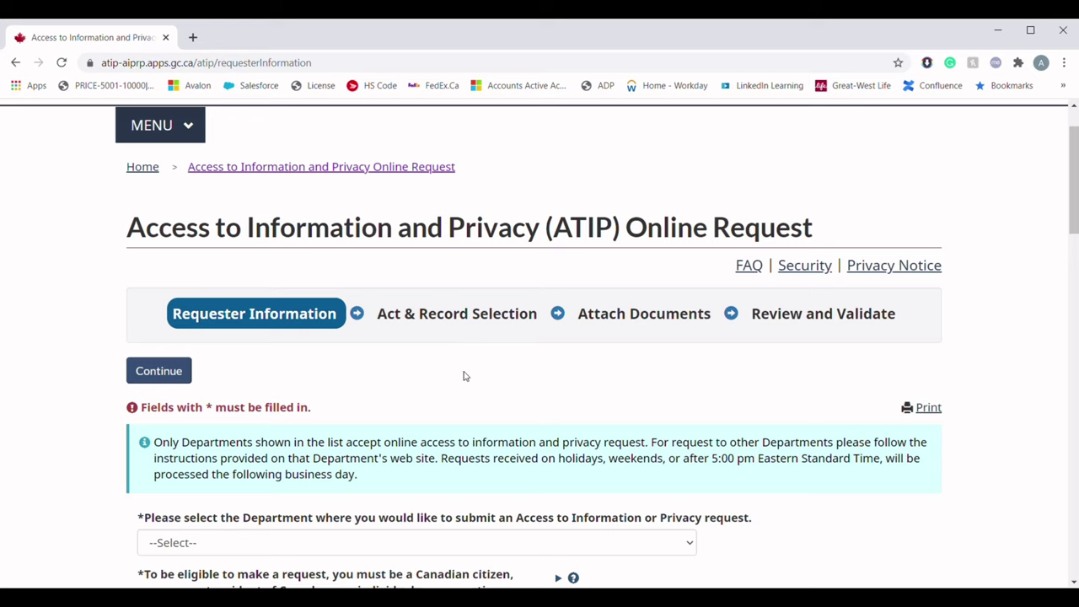
scroll(463, 376, down, 3)
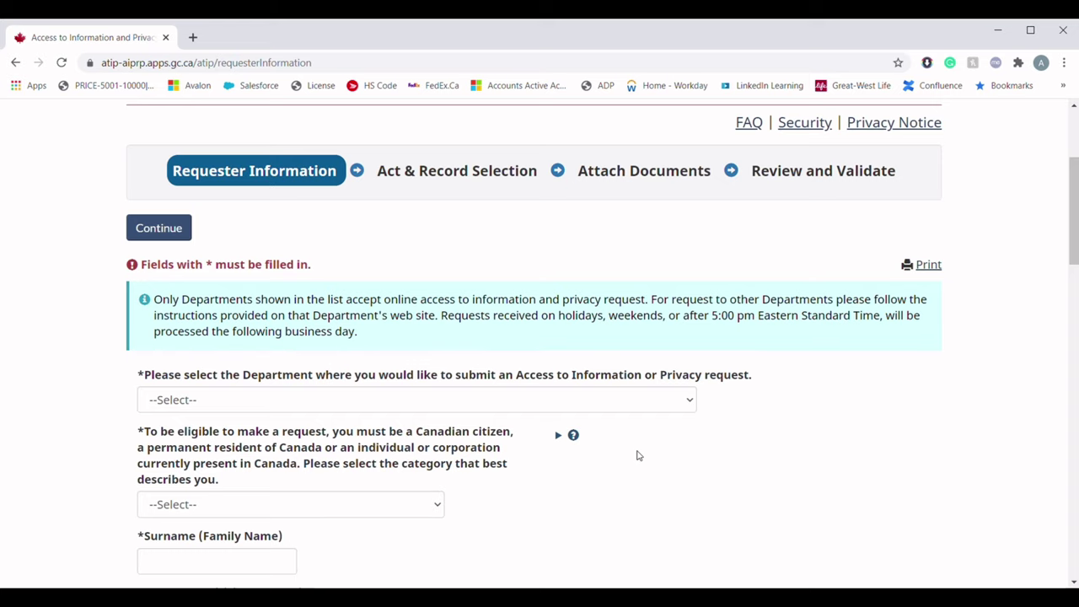
click(614, 402)
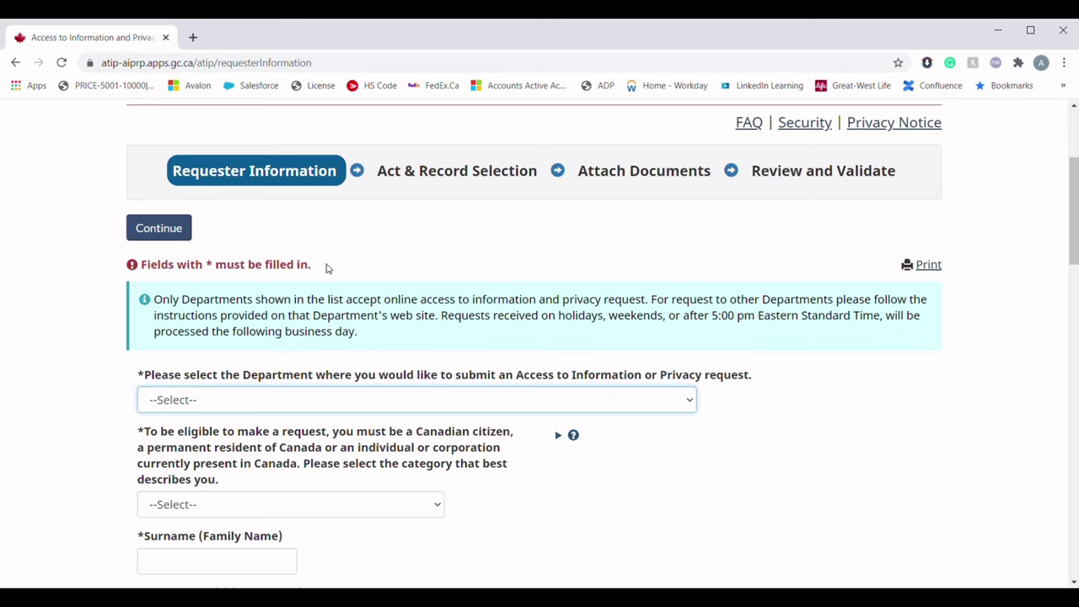
key(i)
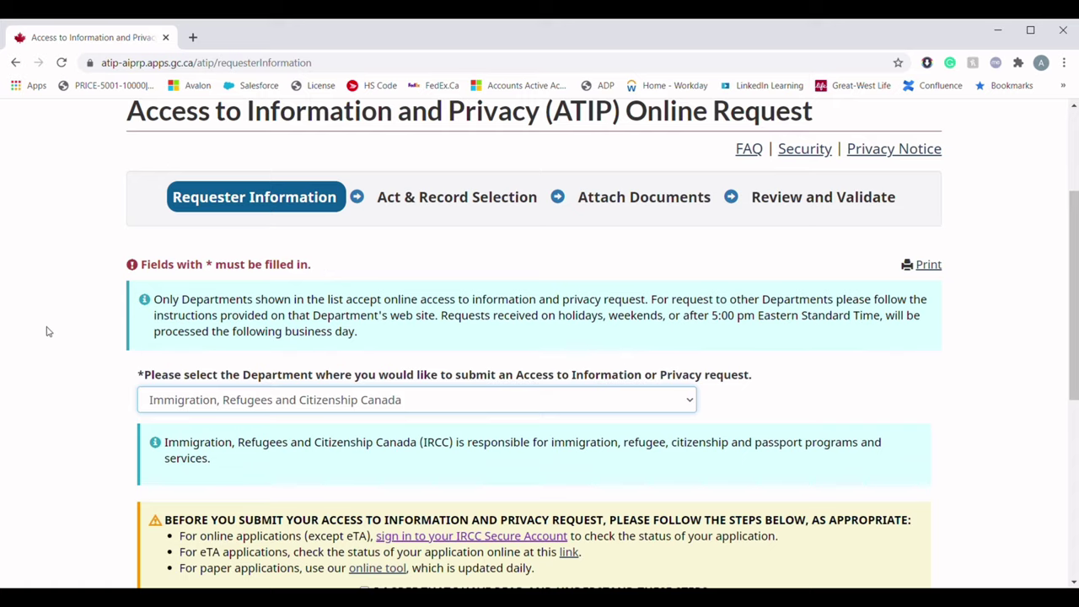
scroll(62, 328, down, 4)
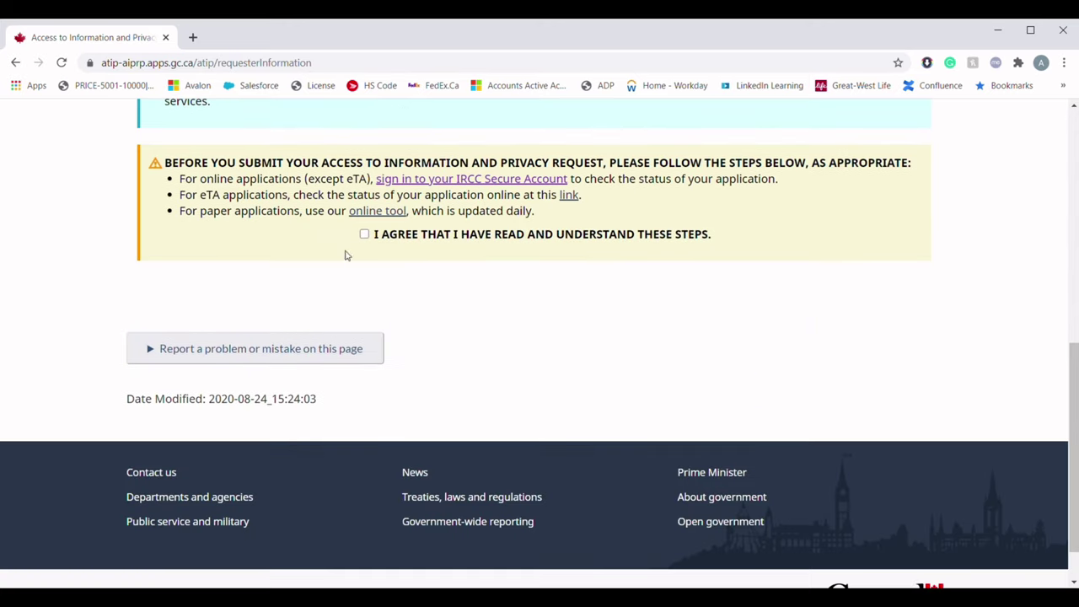
click(364, 235)
scroll(85, 346, down, 2)
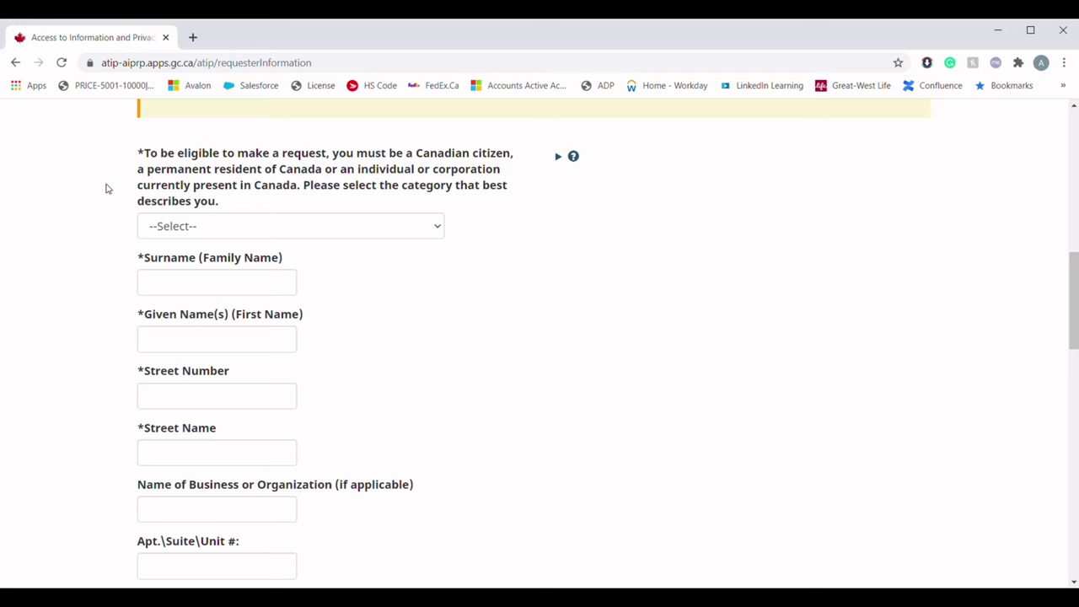
Choose 'Individual/corporation currently present in Canada' and enter the requester's surname and given names
click(182, 225)
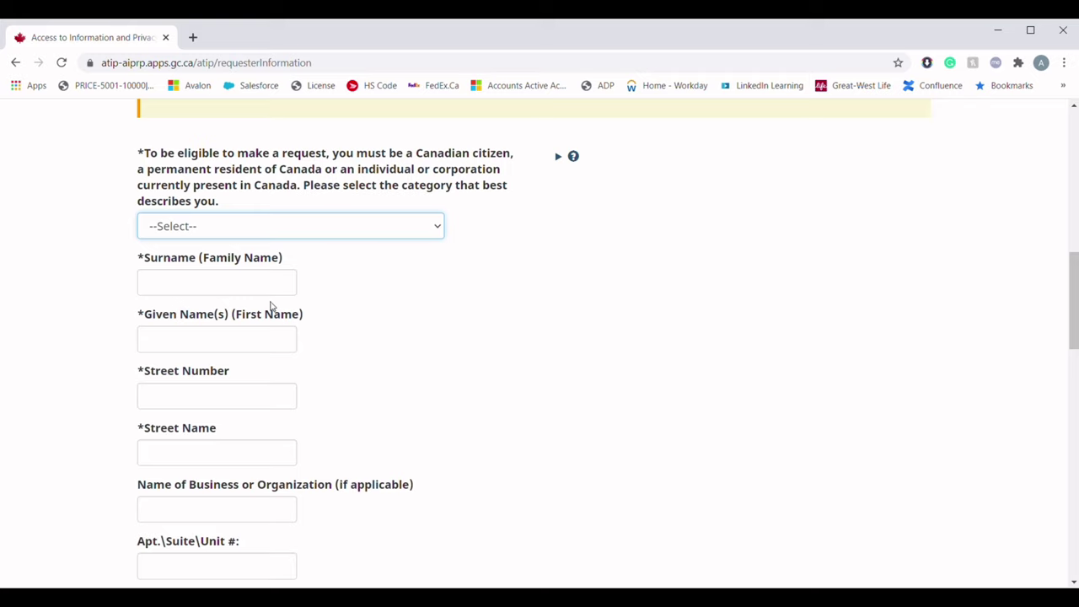
click(312, 300)
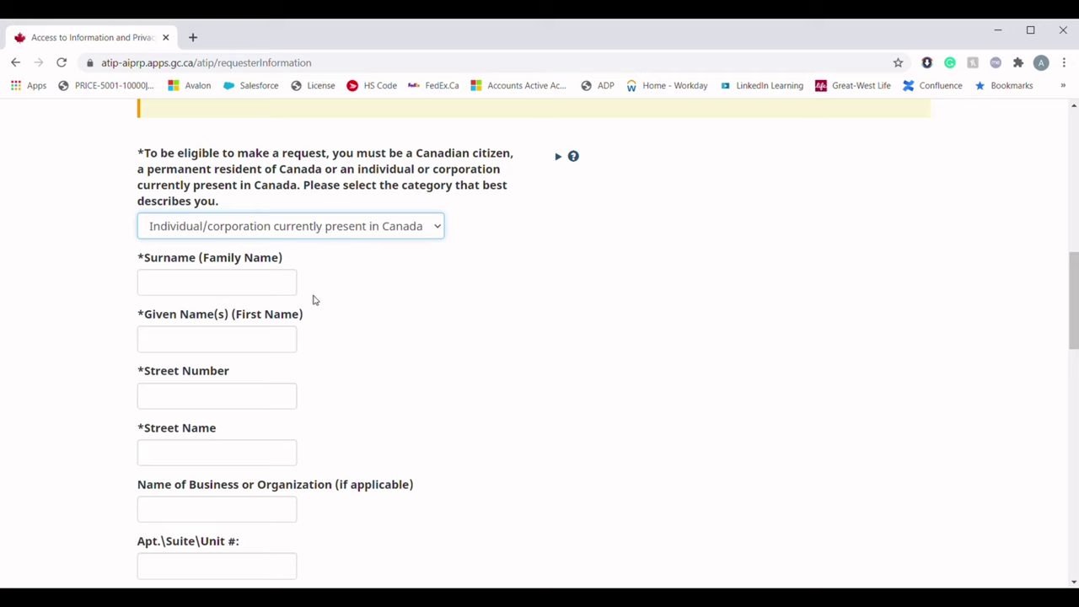
scroll(303, 290, down, 2)
click(254, 143)
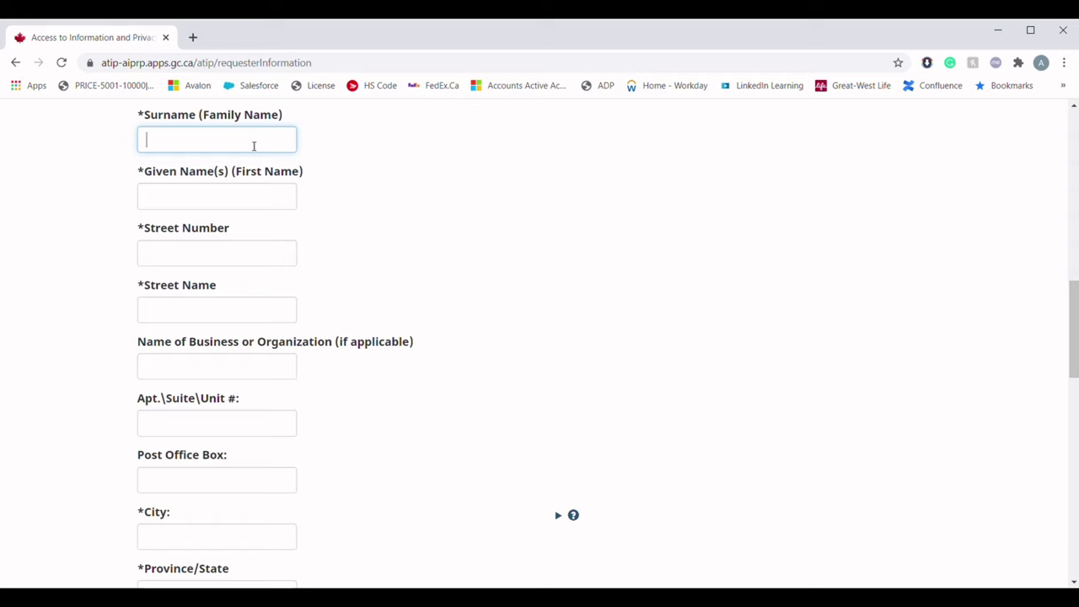
text(SHAH)
key(Tab)
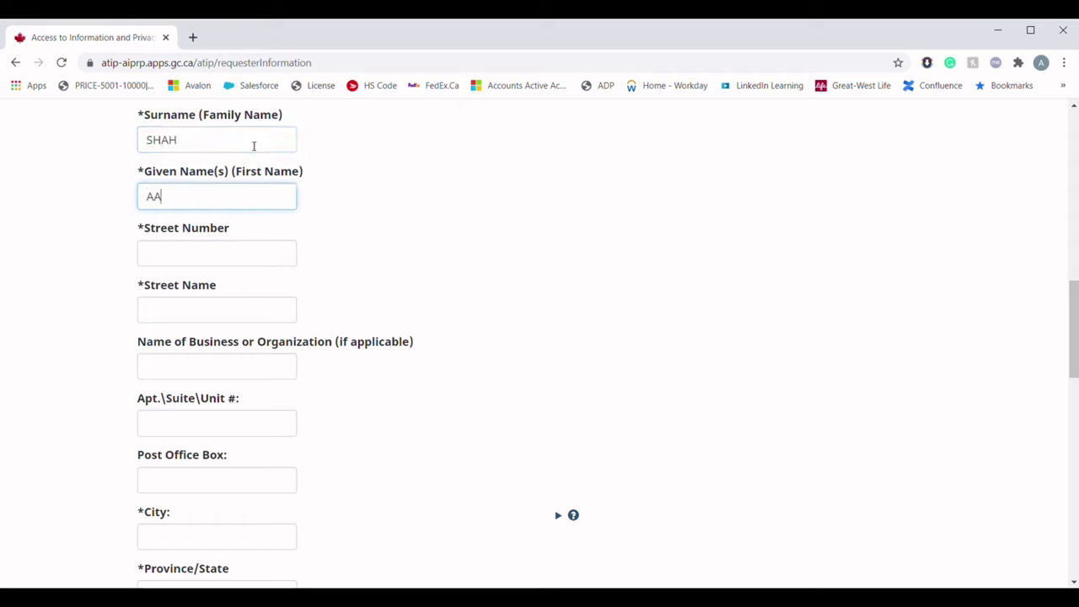
Enter the requester's street number, street name and apartment unit number
key(Tab)
text(123)
key(Tab)
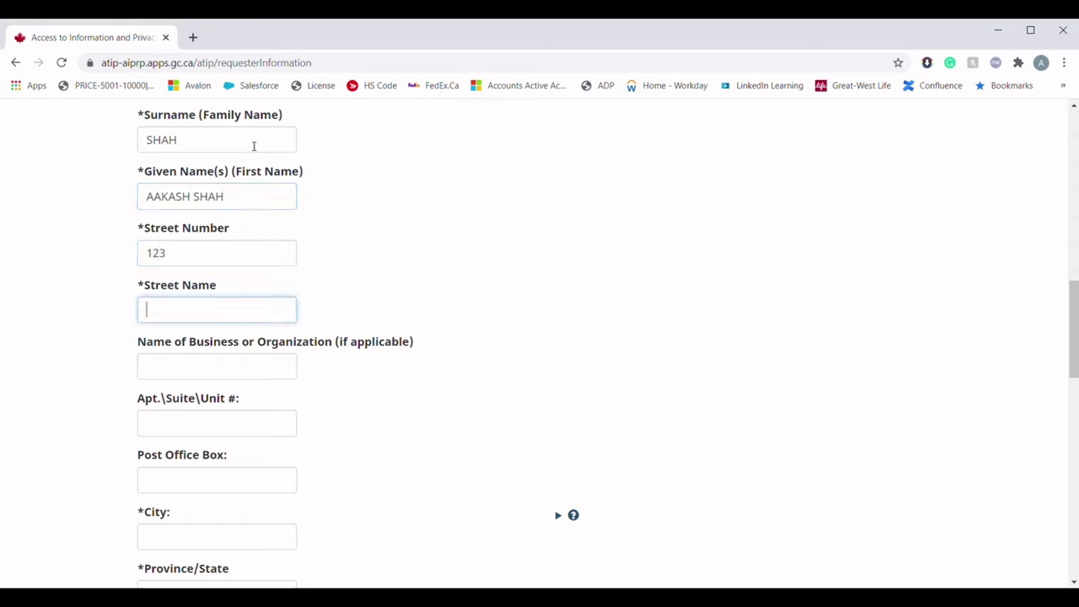
text(ABC)
key(Tab)
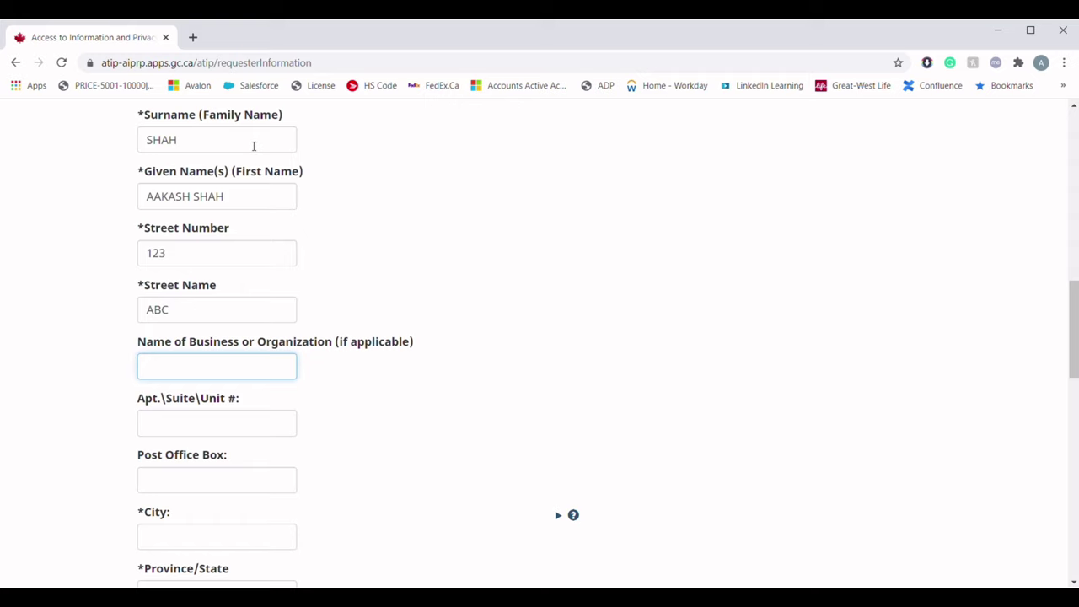
key(Tab)
text(123)
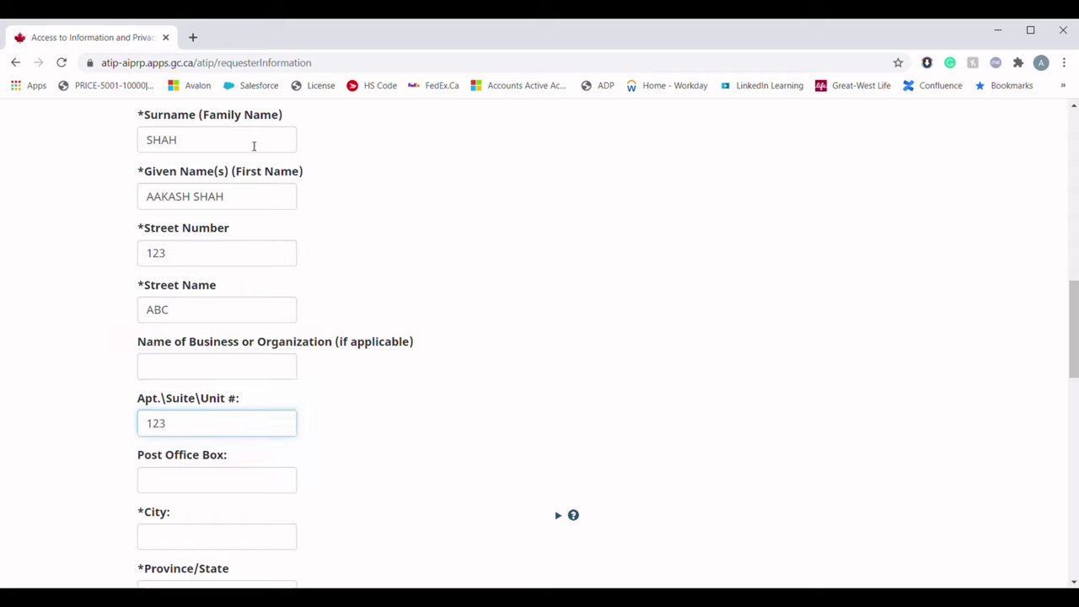
key(Tab)
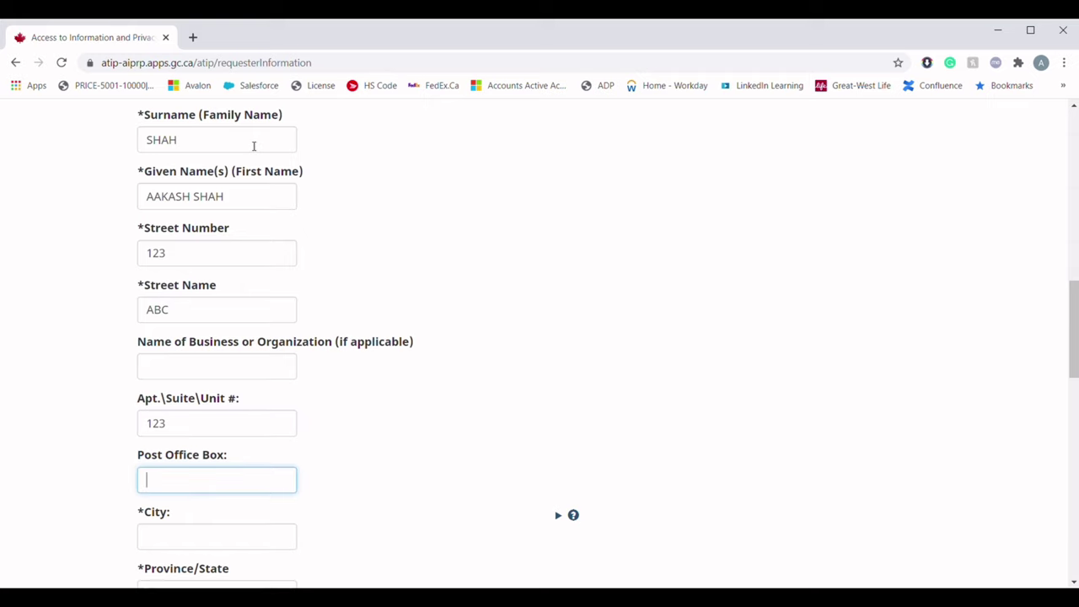
Enter the requester's city and province
scroll(97, 416, down, 3)
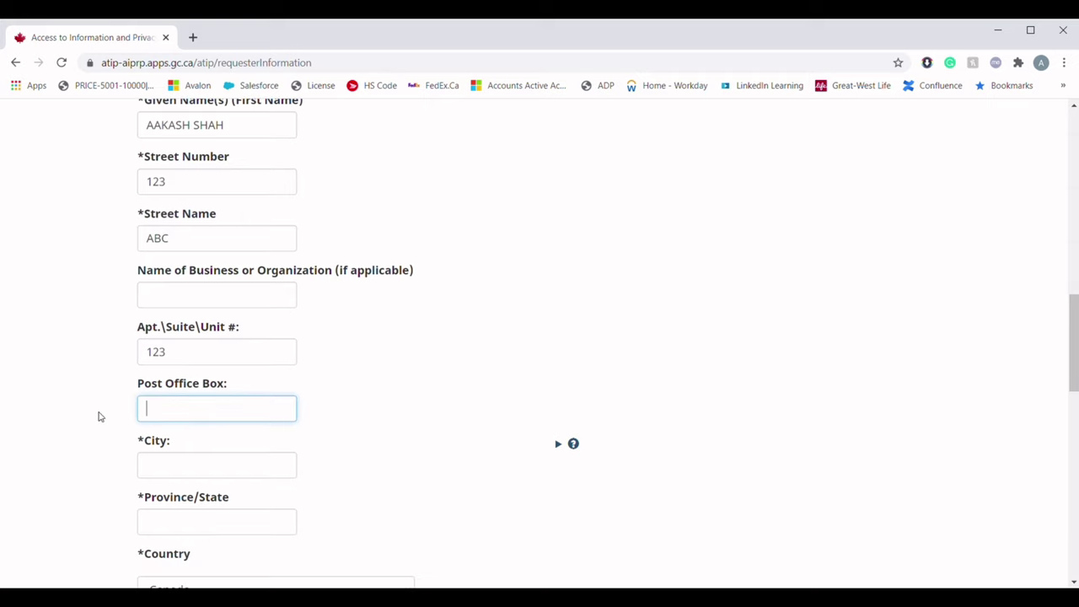
click(182, 323)
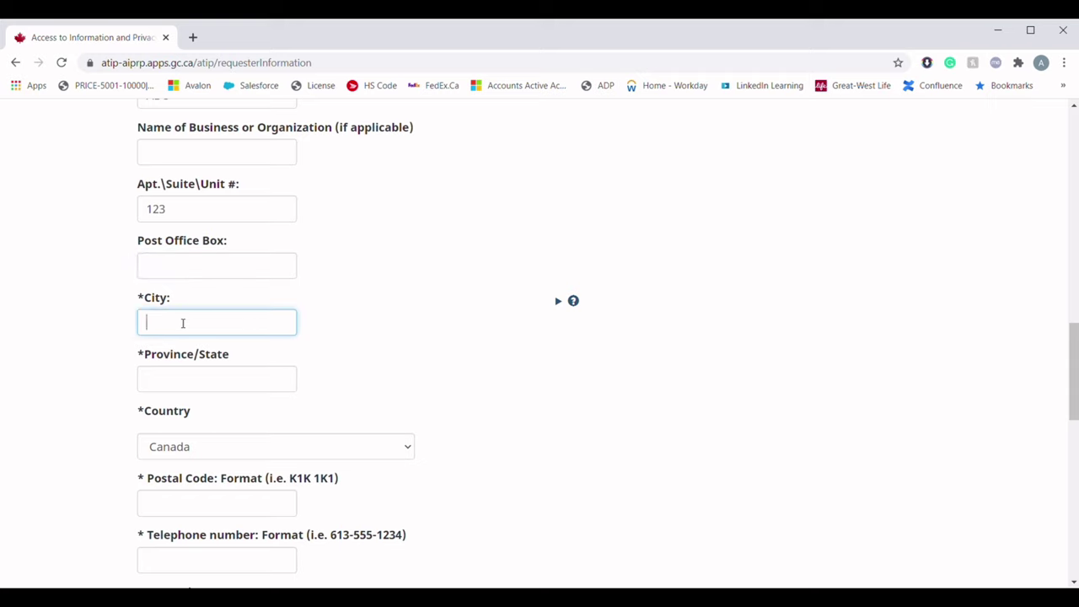
text(TORONTO)
scroll(182, 323, down, 1)
click(182, 310)
text(ONTARIO)
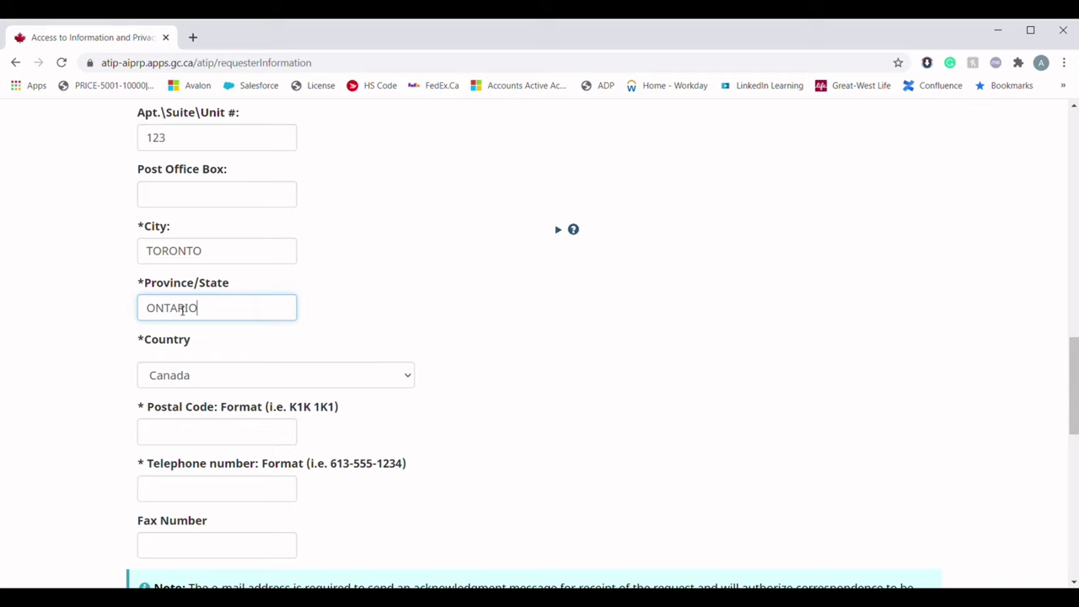
scroll(182, 386, down, 1)
click(163, 368)
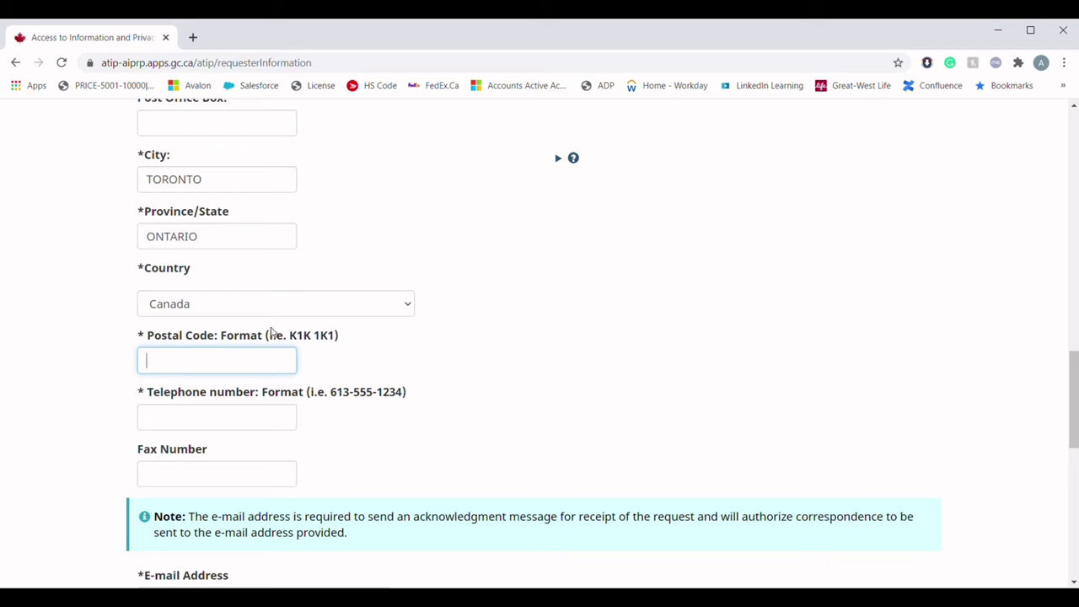
Enter the requester's postal code in the K1K 1K1 format
drag(266, 335, 336, 341)
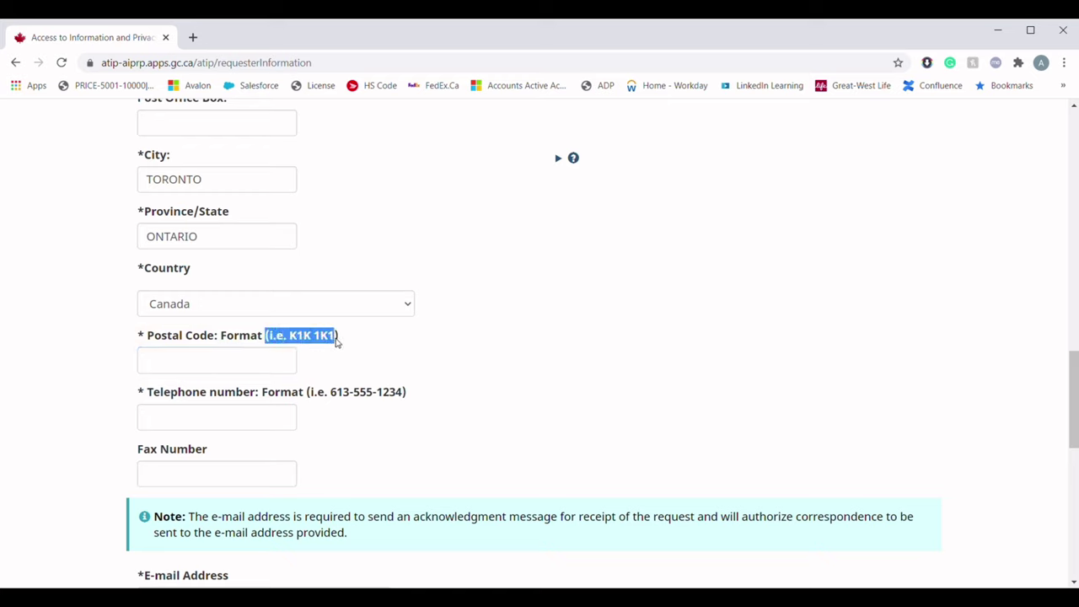
click(159, 368)
text(A1B)
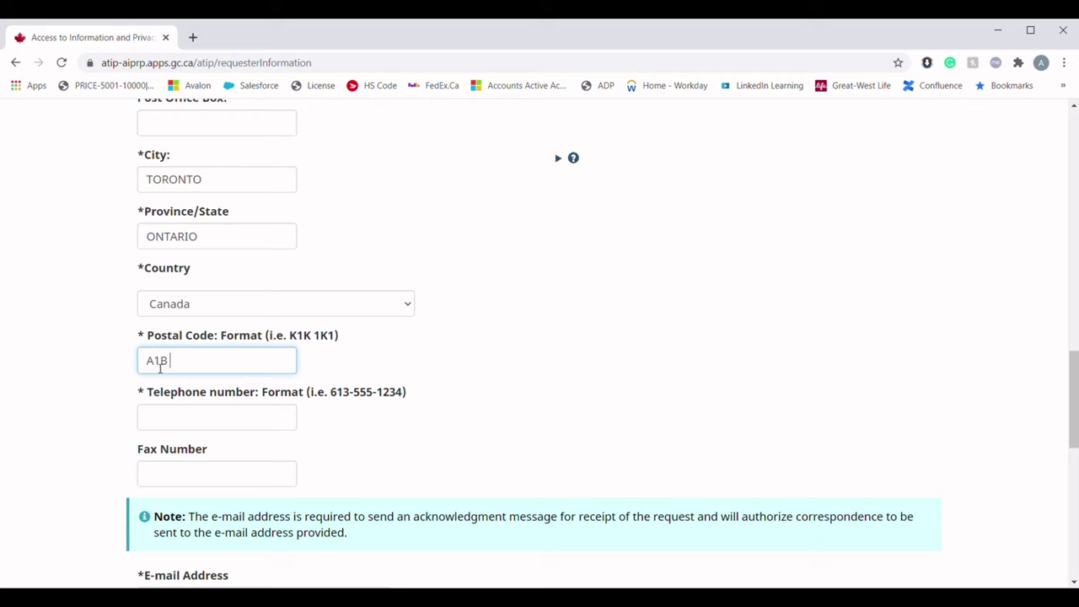
text( 2C3)
scroll(162, 385, down, 1)
click(183, 351)
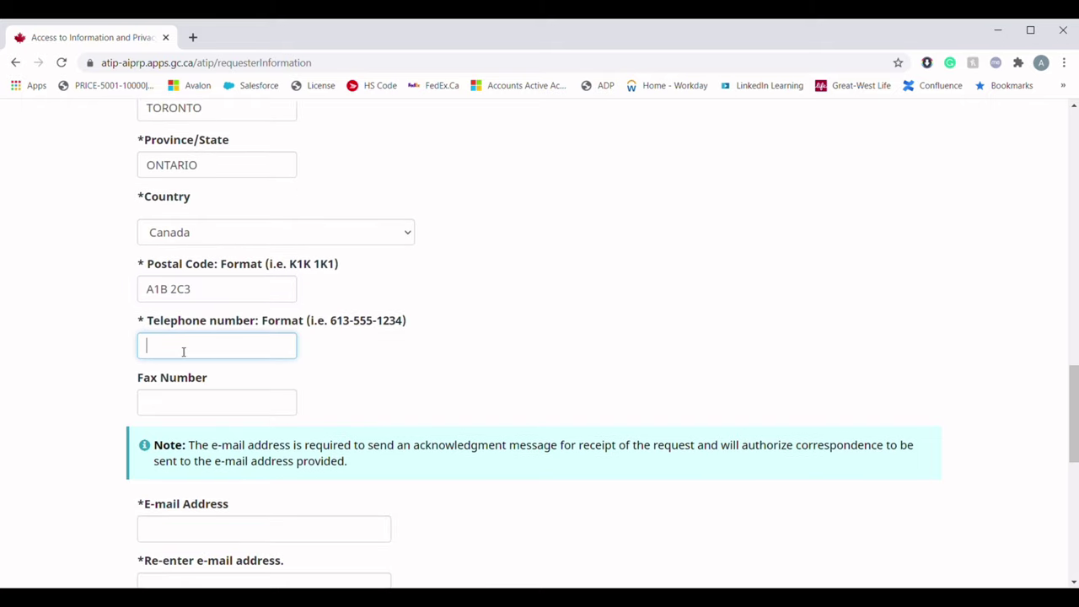
drag(311, 325, 369, 323)
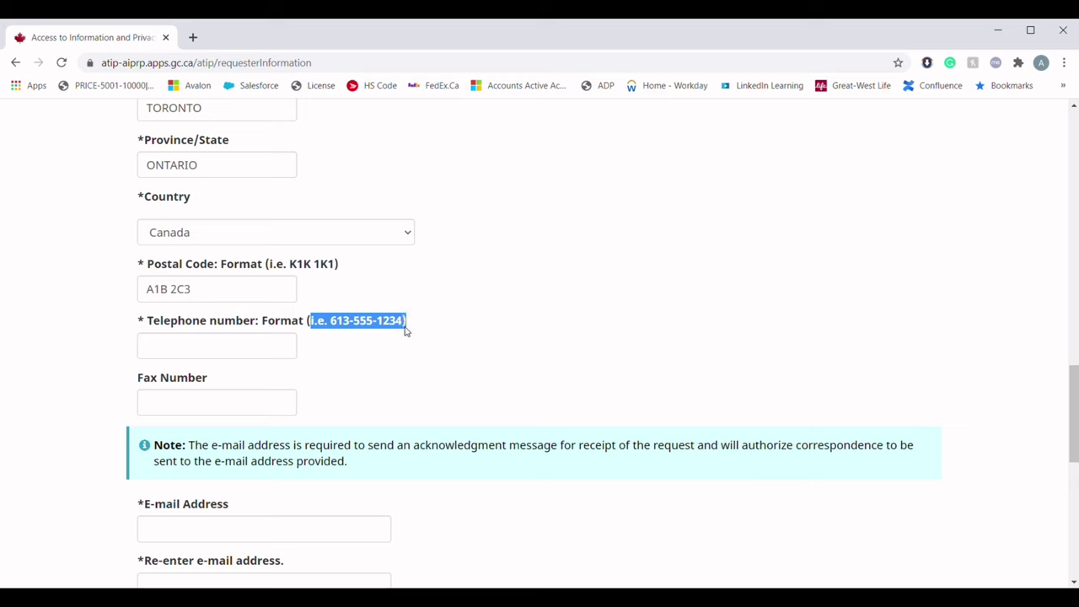
click(228, 355)
text(123-456-7890)
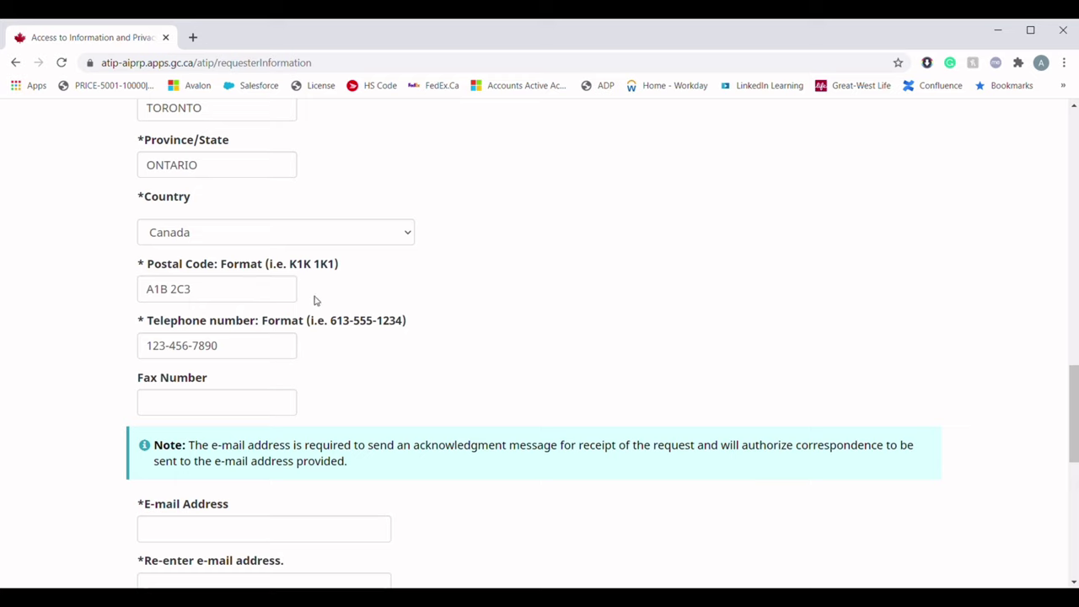
scroll(313, 301, down, 3)
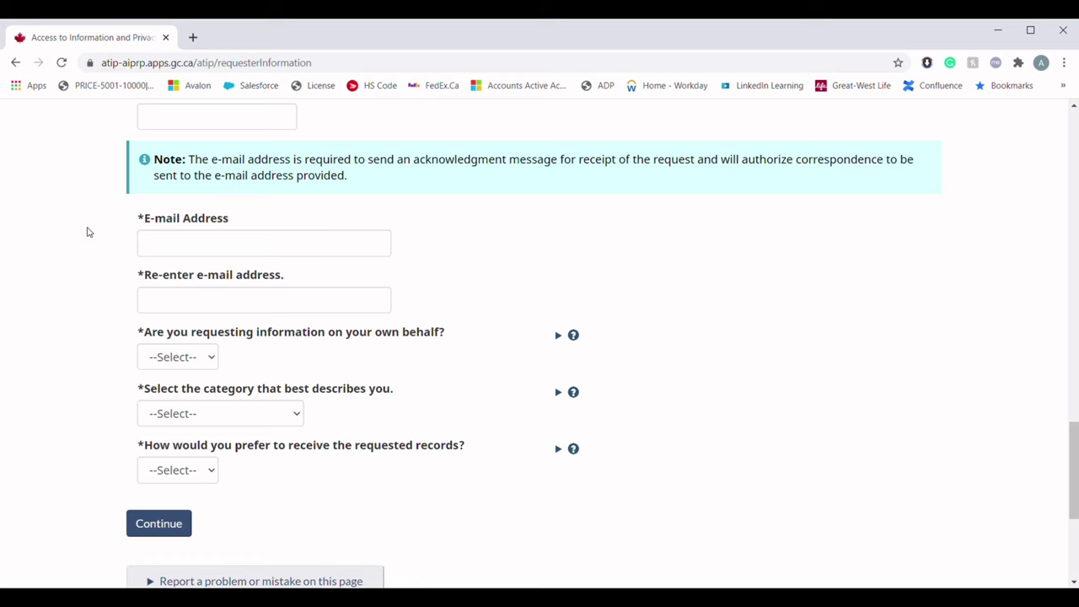
Type the requester's e-mail address and repeat it in the re-enter e-mail field
click(163, 244)
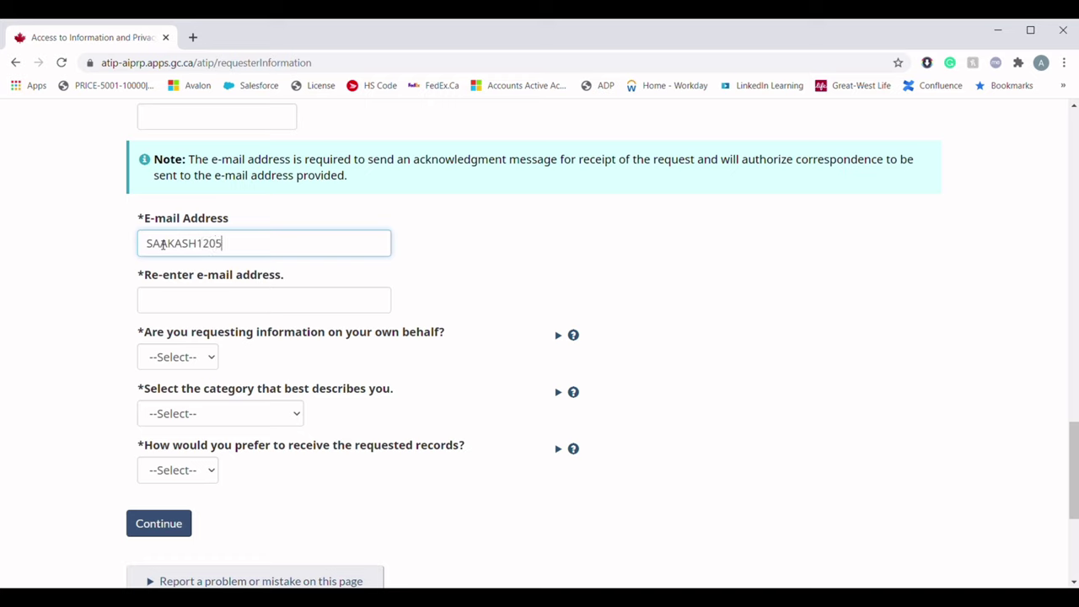
key(Tab)
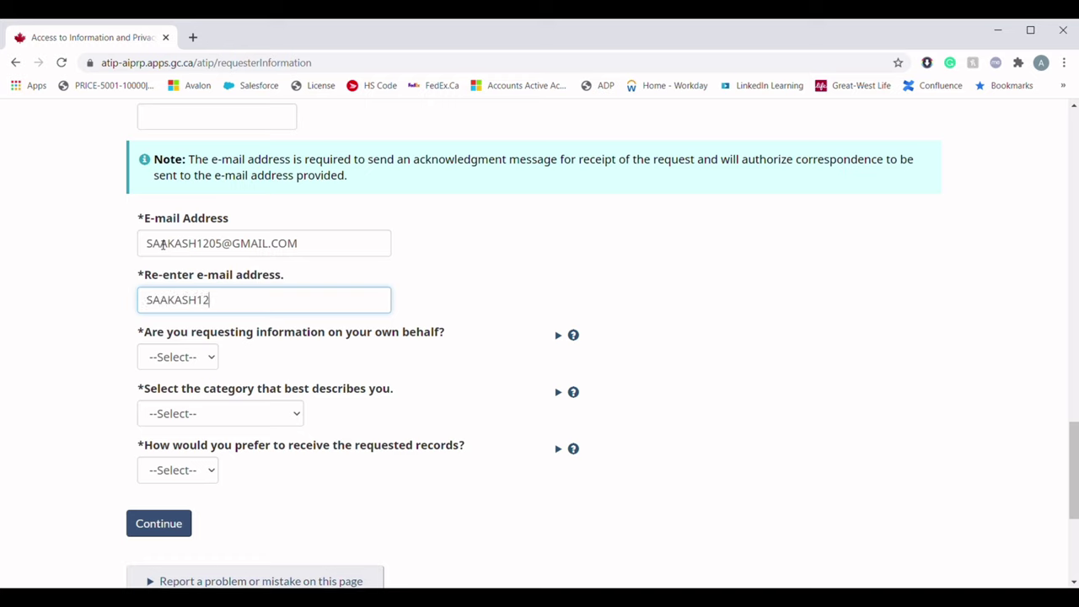
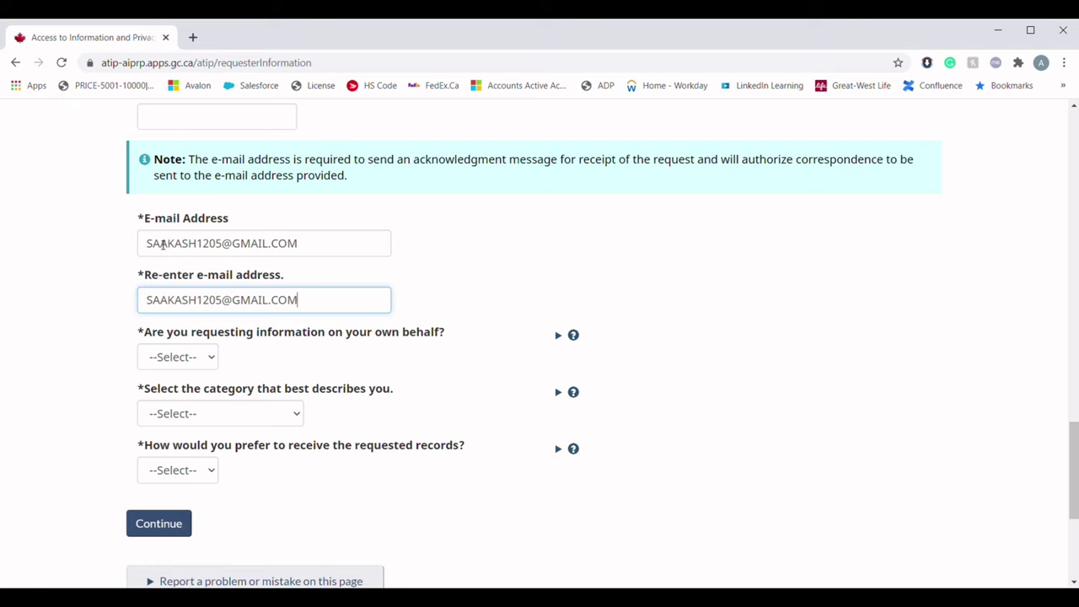
scroll(164, 244, down, 1)
click(91, 308)
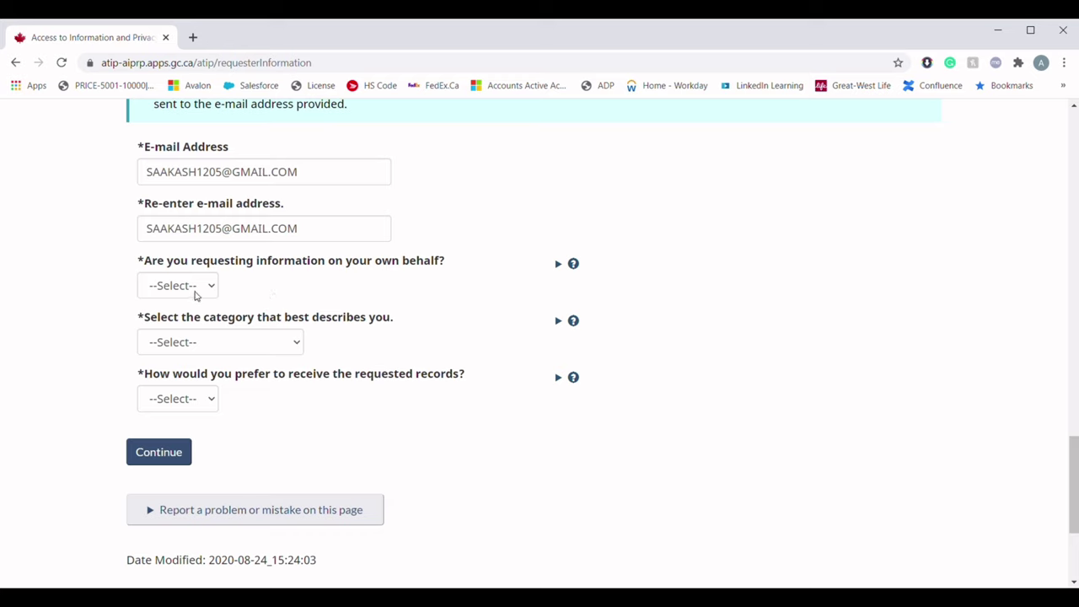
Answer No to both the own-behalf and deceased-individual questions
click(195, 293)
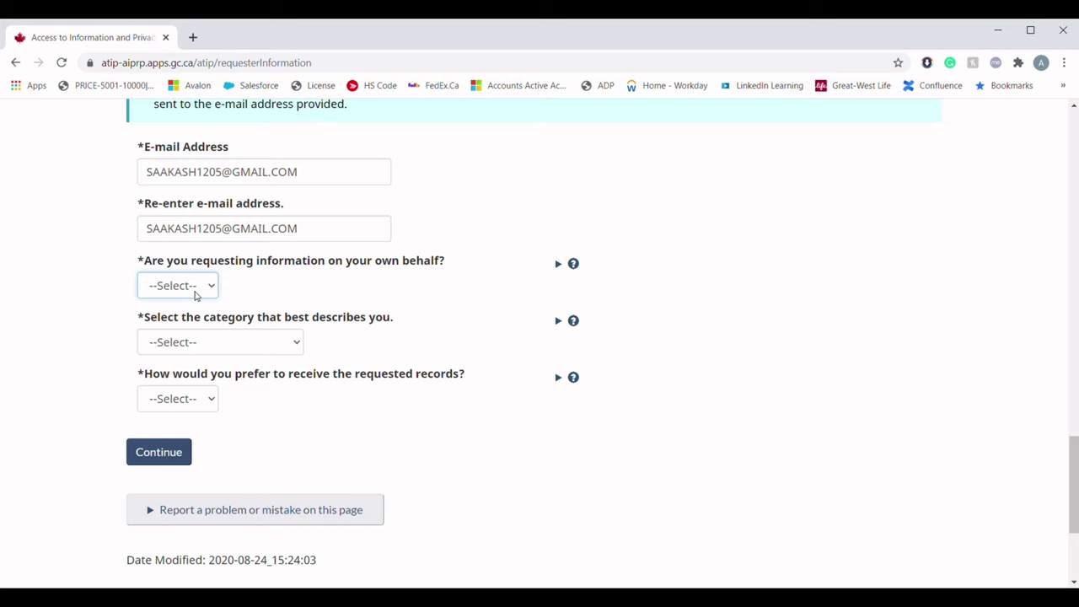
click(199, 338)
scroll(199, 338, down, 1)
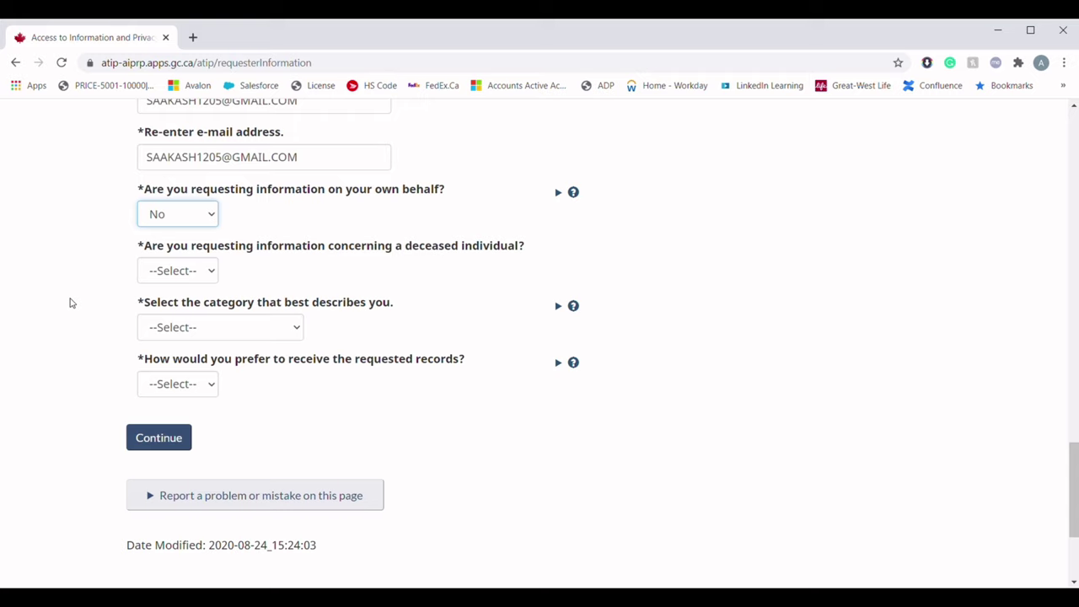
click(143, 275)
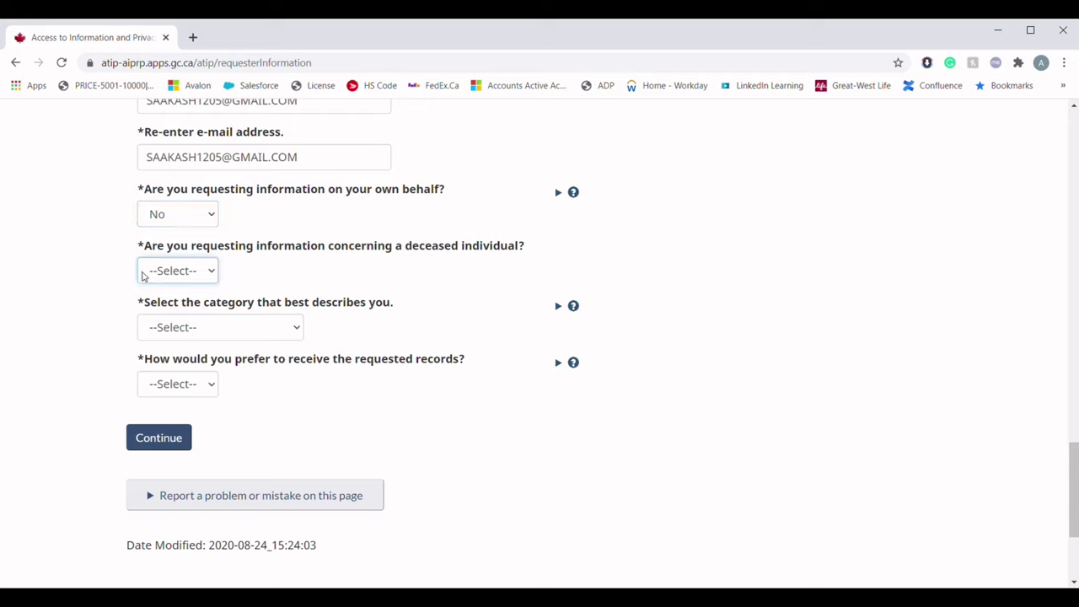
click(164, 322)
scroll(58, 386, down, 3)
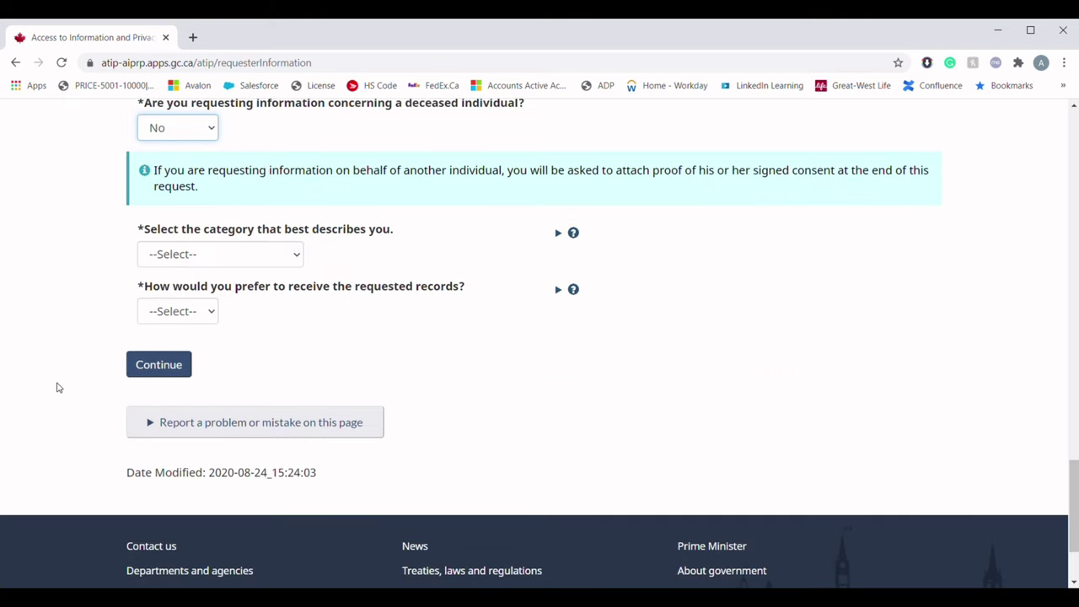
Choose Member of the Public as category and E-mail delivery, then continue
click(173, 261)
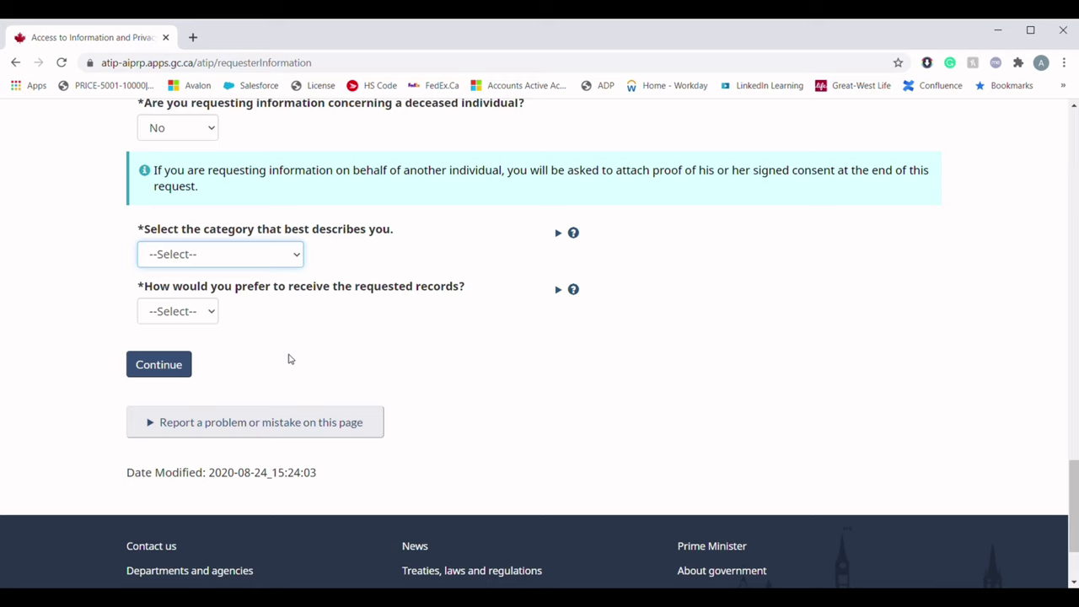
click(274, 361)
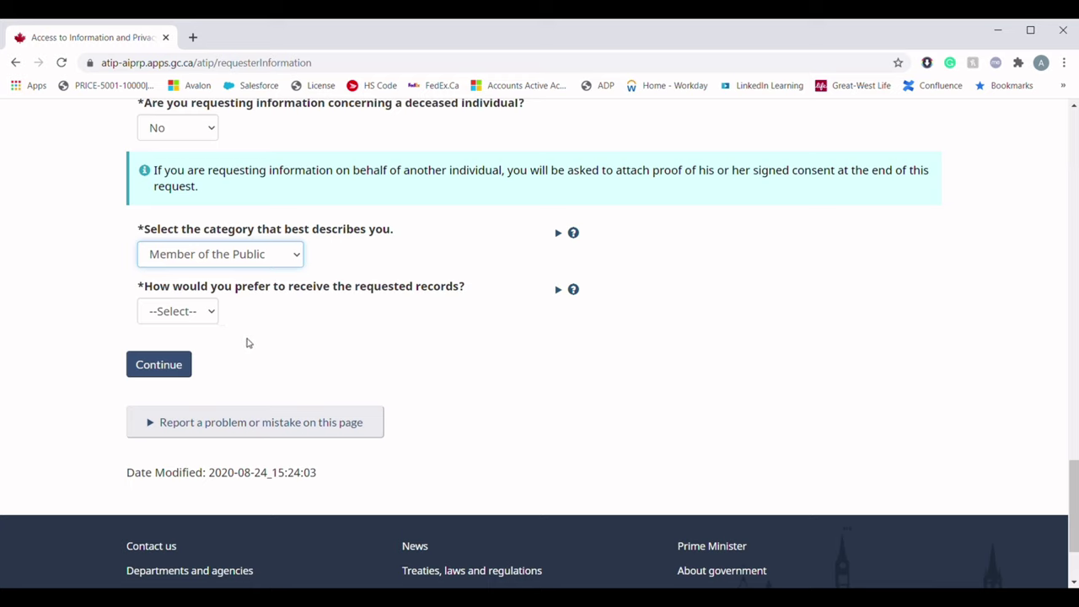
click(205, 315)
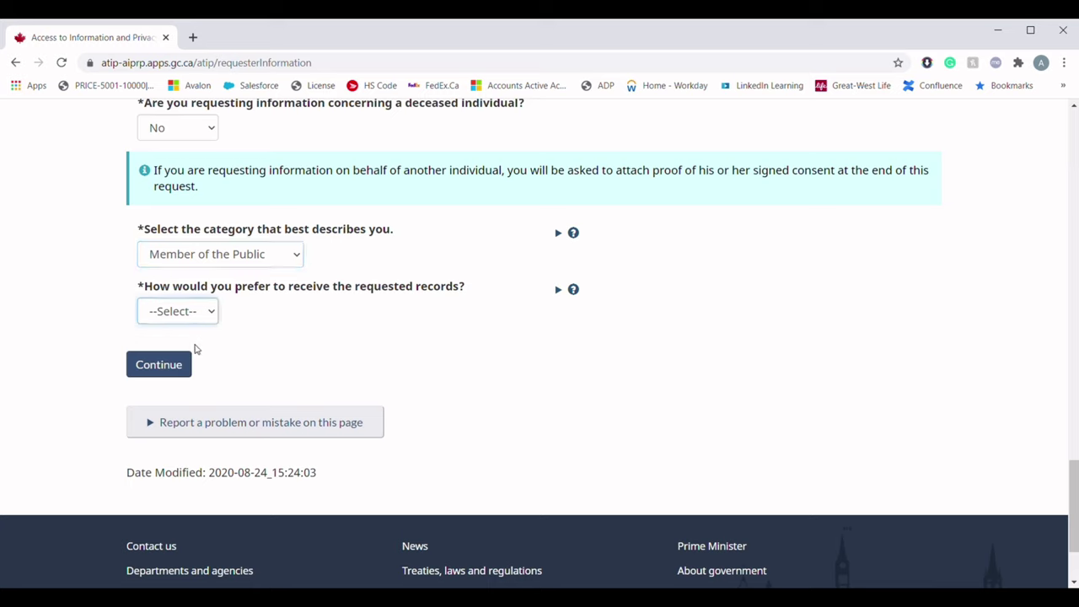
key(Down)
click(185, 368)
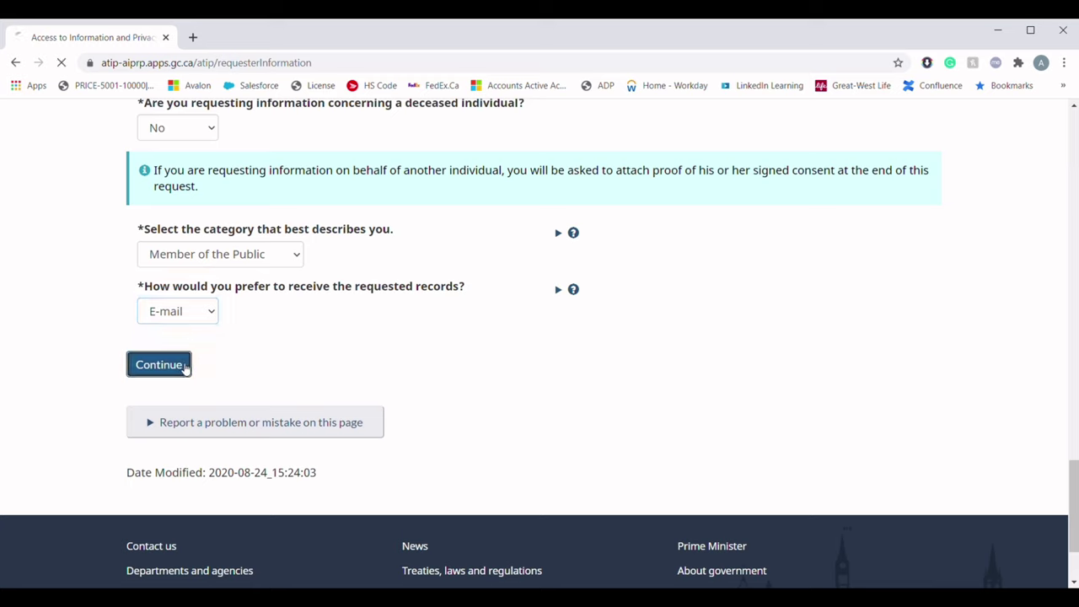
Choose Access to Information Act and Immigration/Citizenship Records as the record type
scroll(76, 383, down, 3)
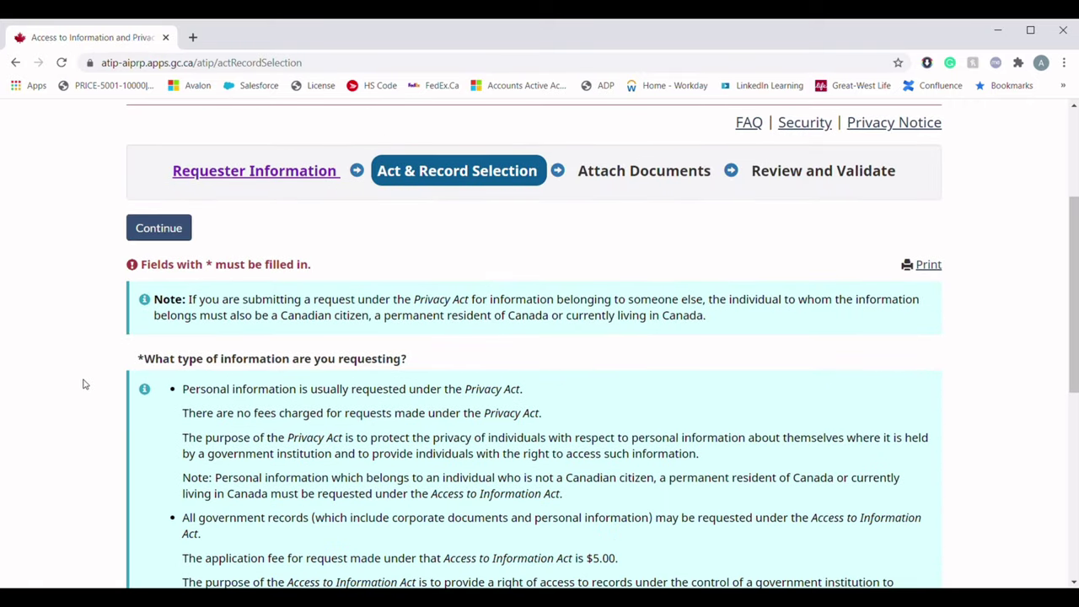
scroll(83, 384, down, 3)
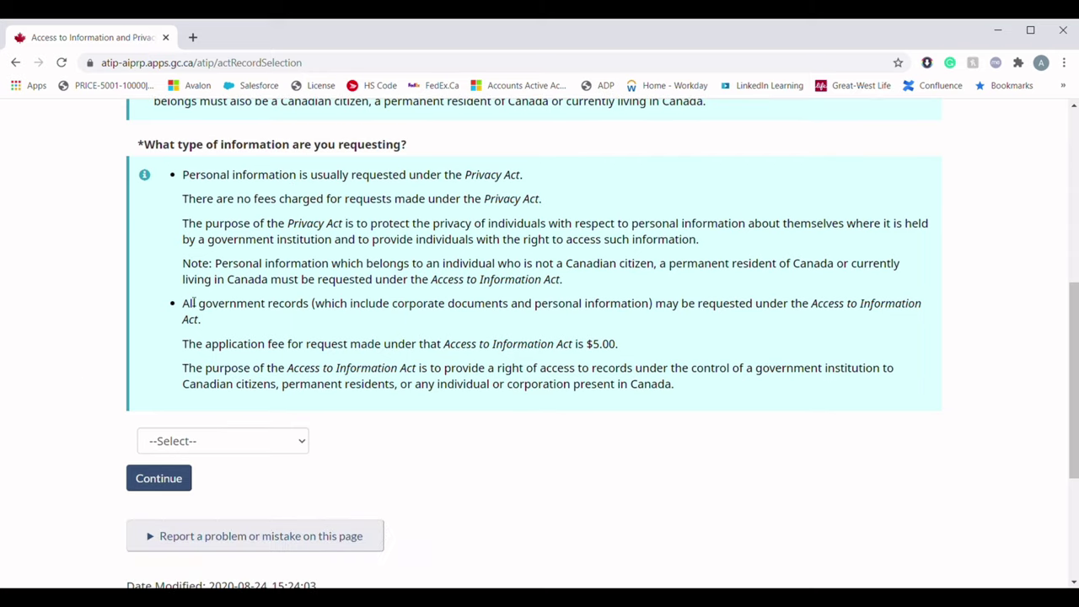
click(173, 442)
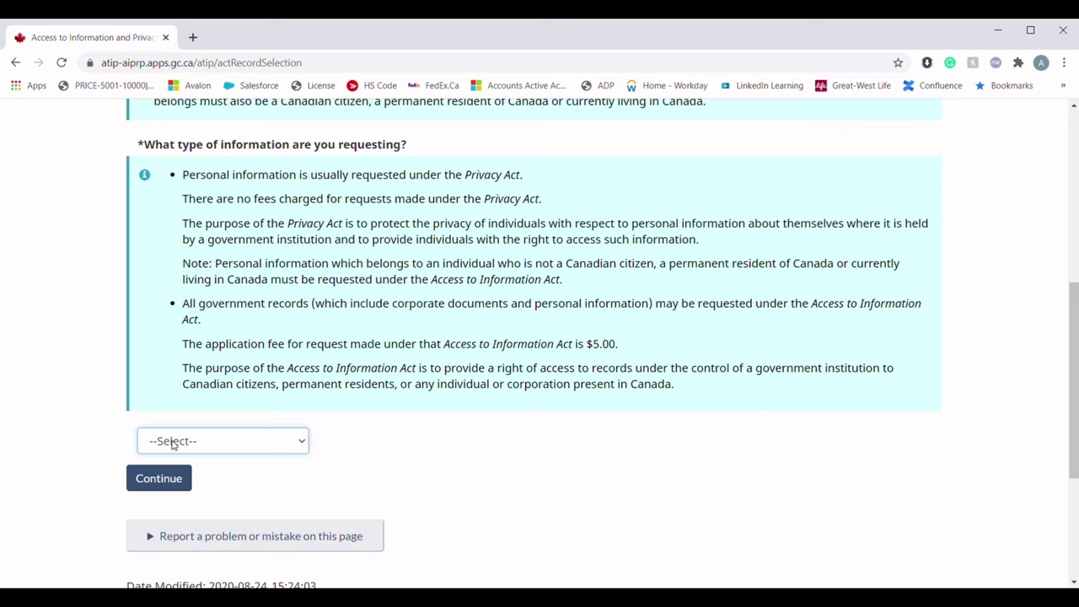
click(195, 497)
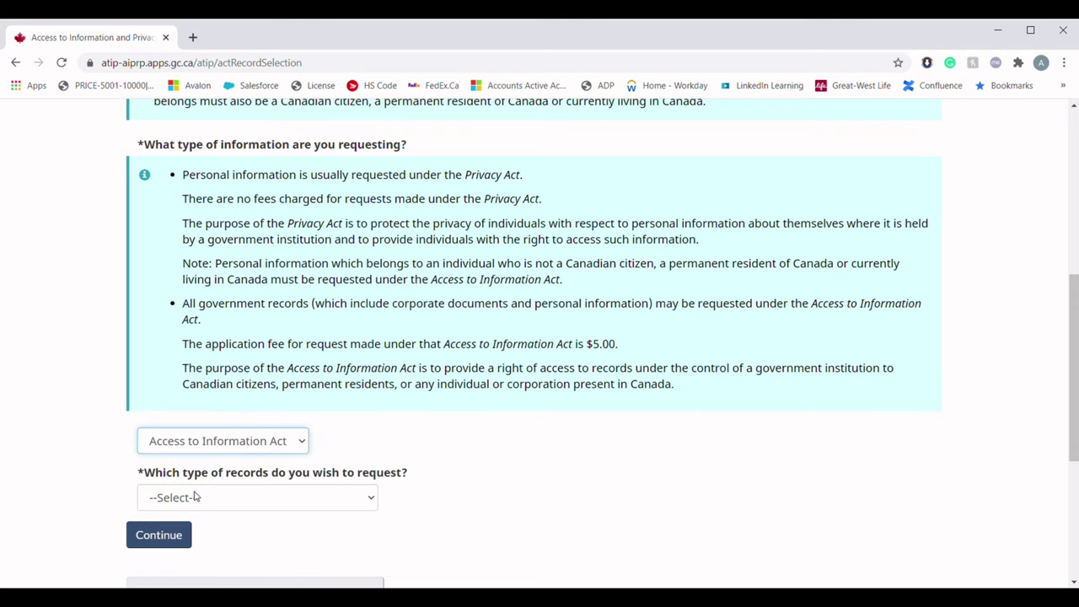
scroll(195, 497, down, 1)
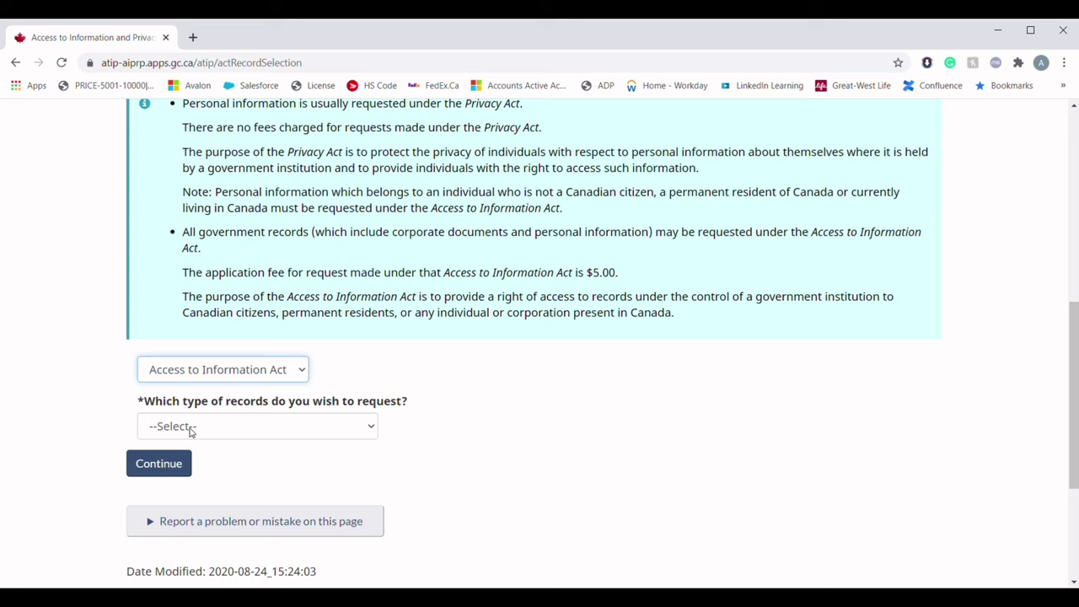
click(191, 431)
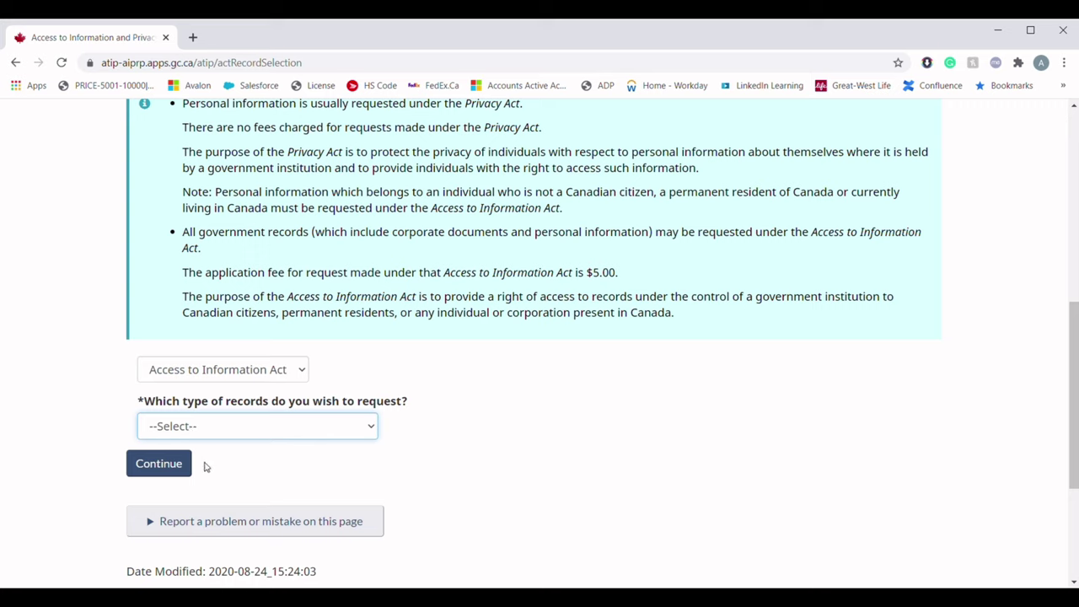
key(Down)
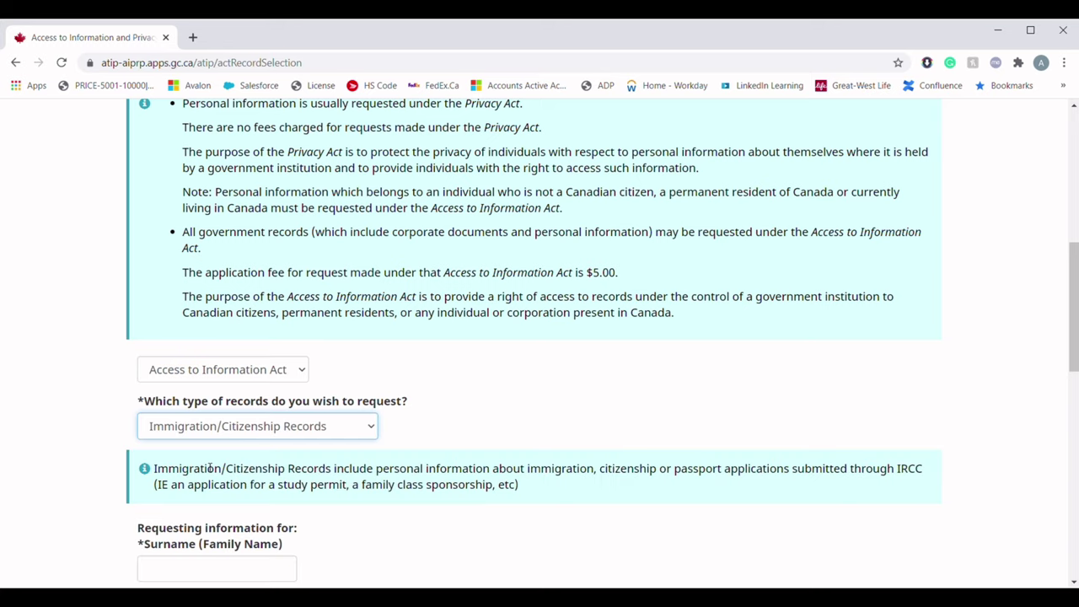
scroll(210, 469, down, 3)
scroll(185, 448, down, 2)
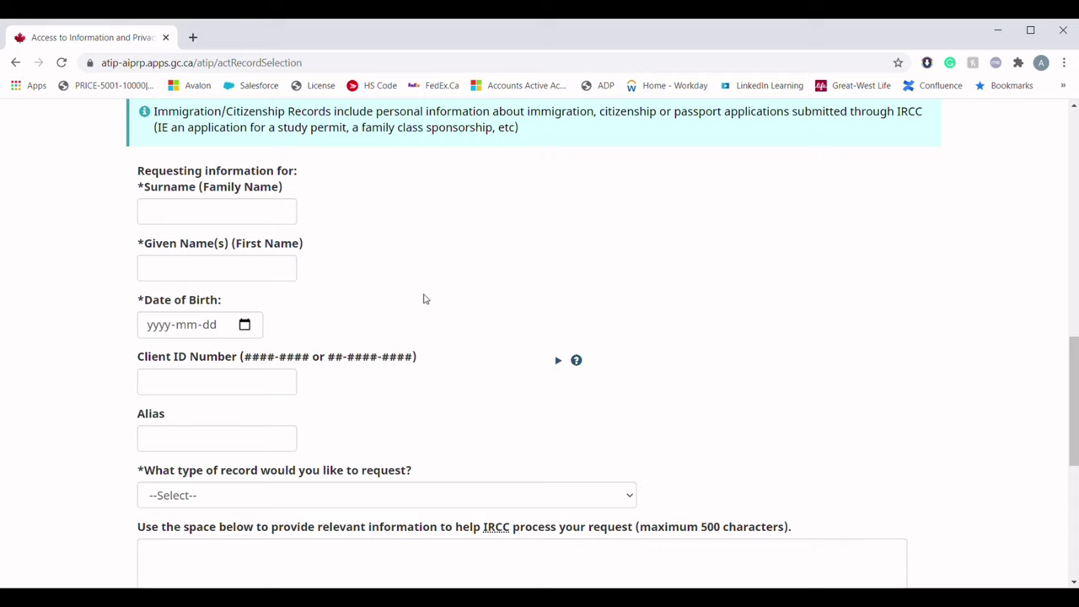
Enter the surname, given names and date of birth of the person concerned
click(174, 221)
text(SHAH)
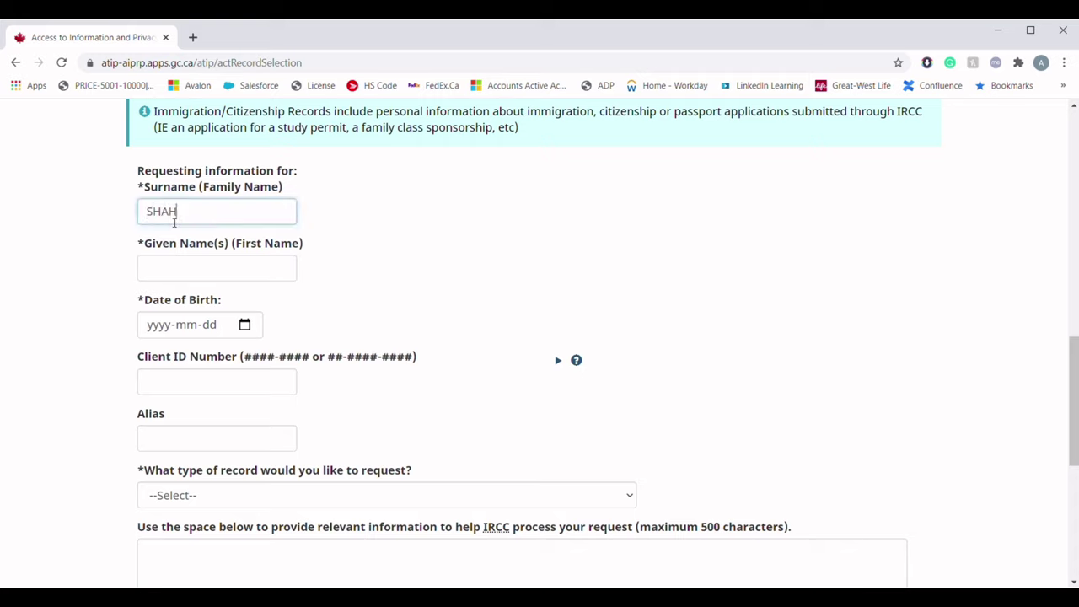
click(204, 279)
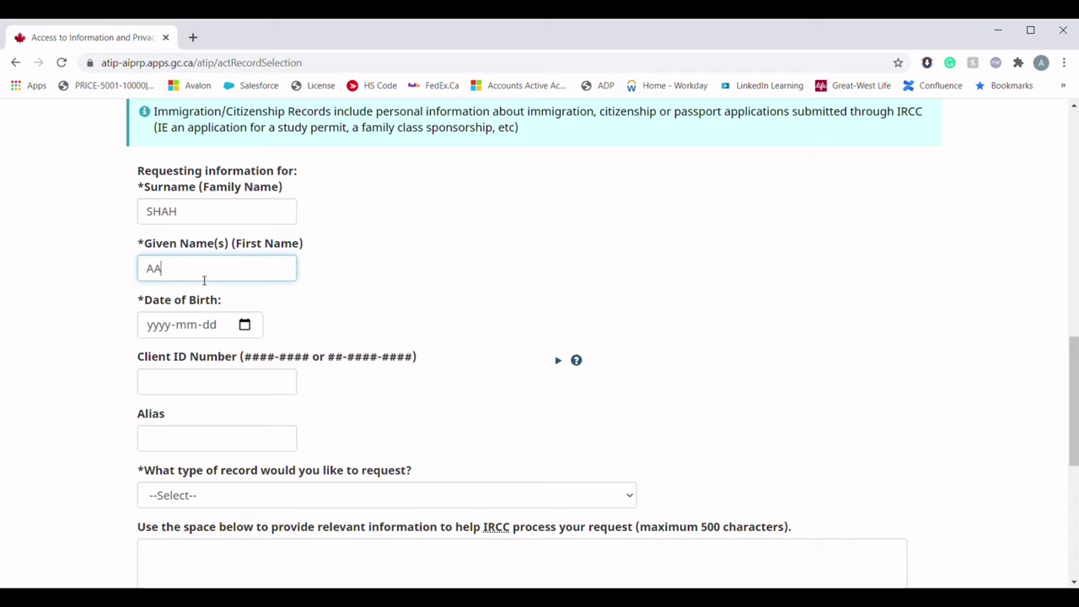
click(211, 327)
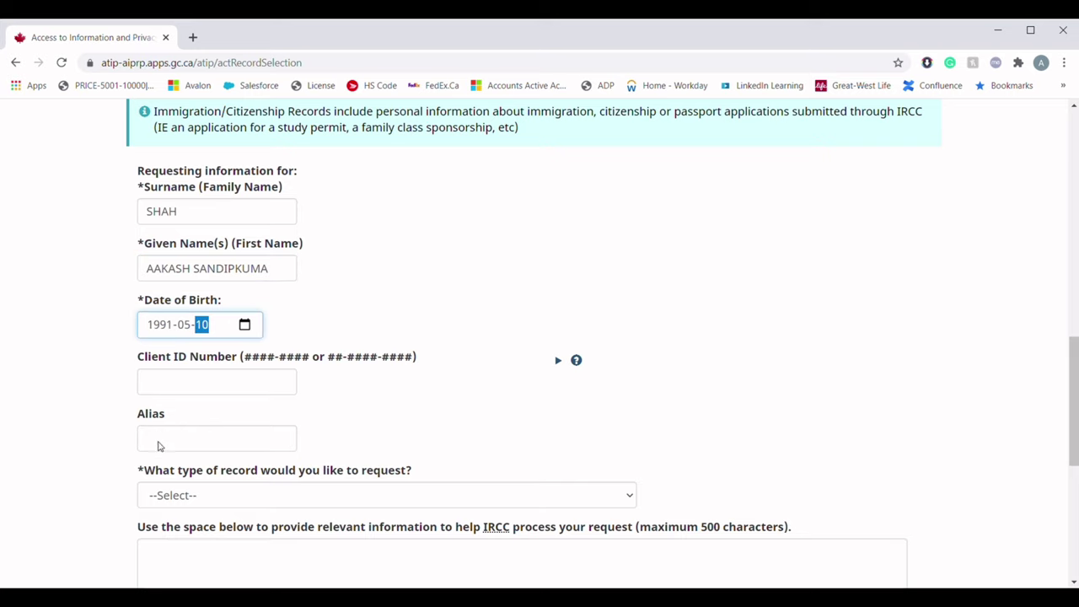
text(12)
click(84, 436)
scroll(84, 436, down, 2)
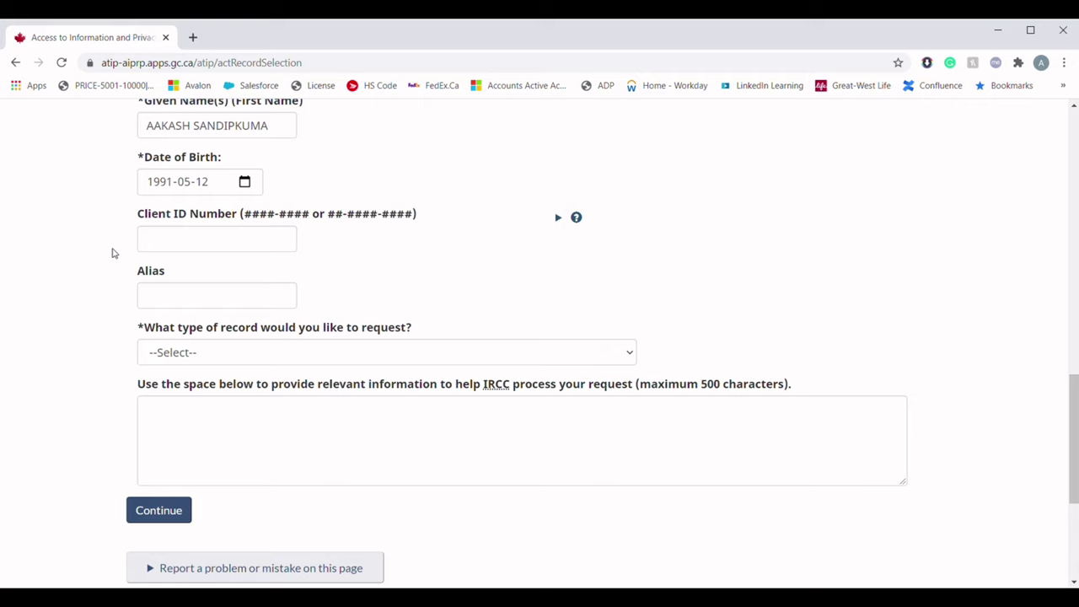
Enter the person's client ID number
click(173, 245)
text(1234-)
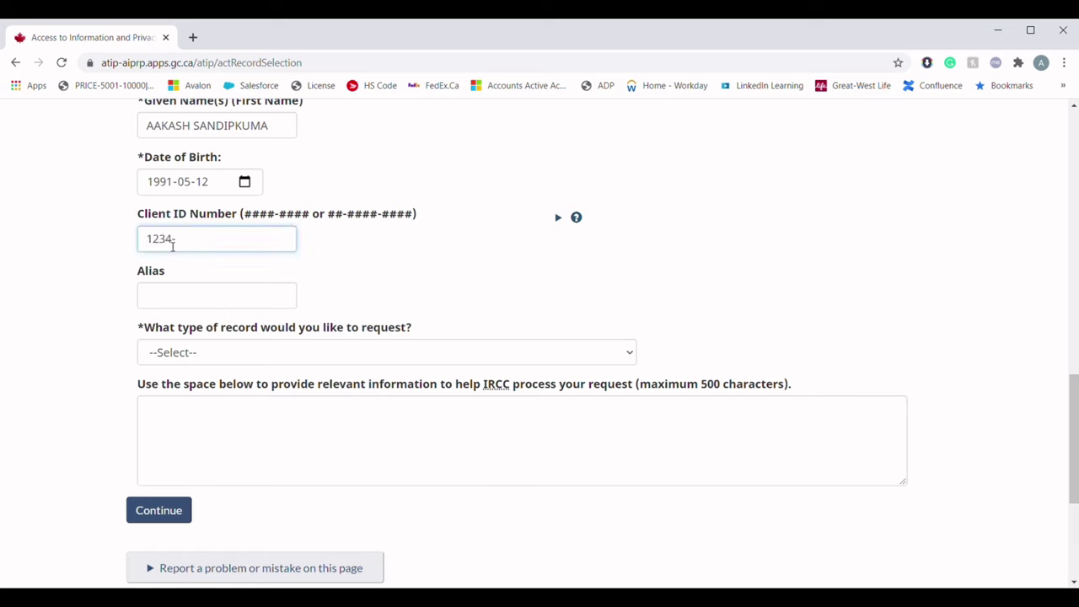
text(5678)
scroll(72, 333, down, 2)
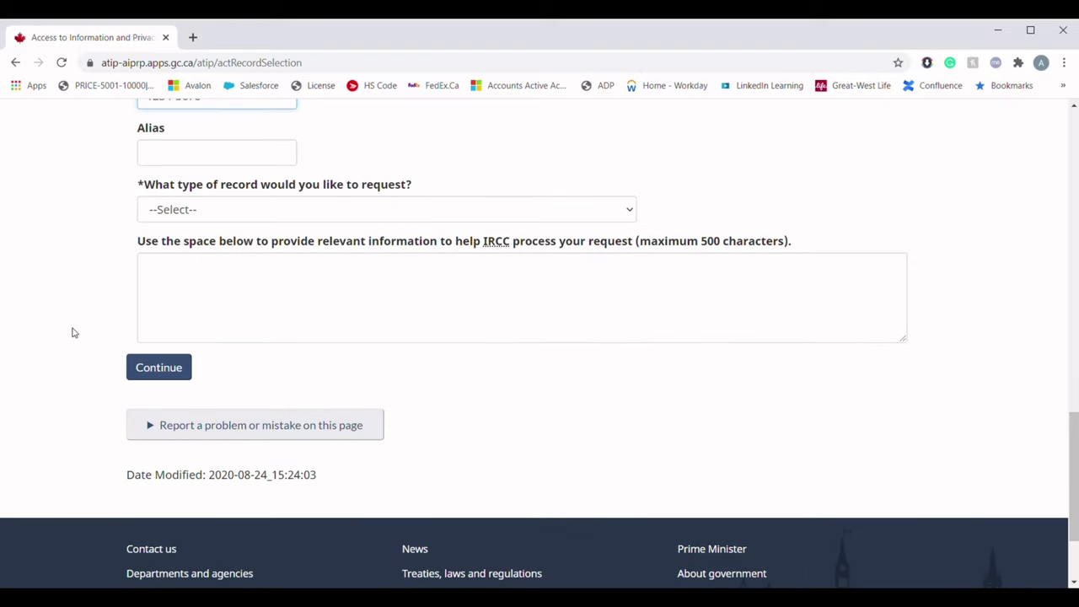
scroll(73, 333, up, 1)
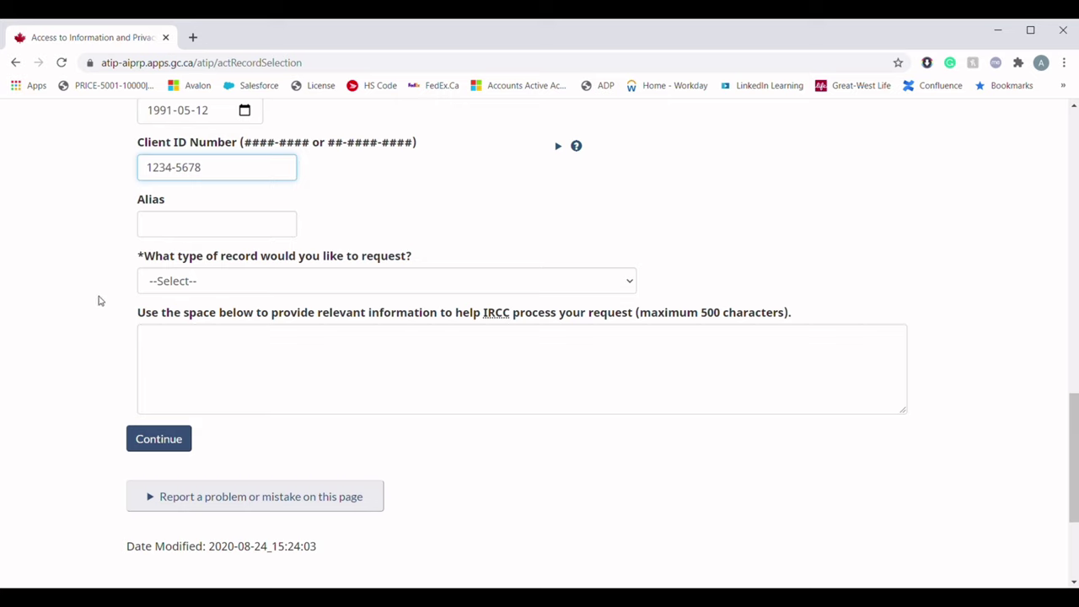
click(159, 285)
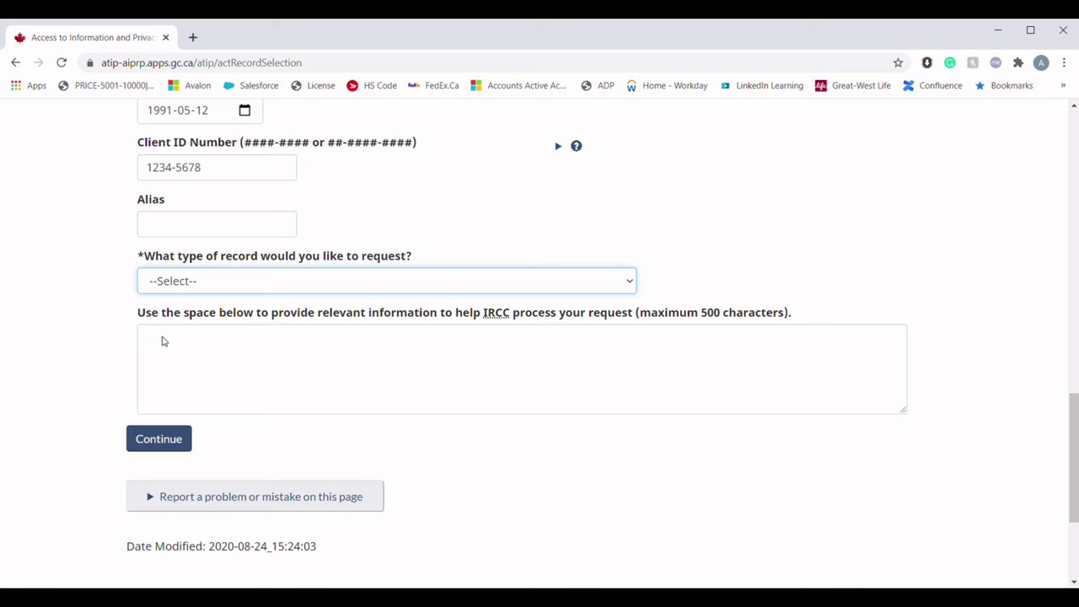
Request Permanent Residence records: Status Update of File/Reasons for Refusal/Officer's Electronic Notes
click(164, 341)
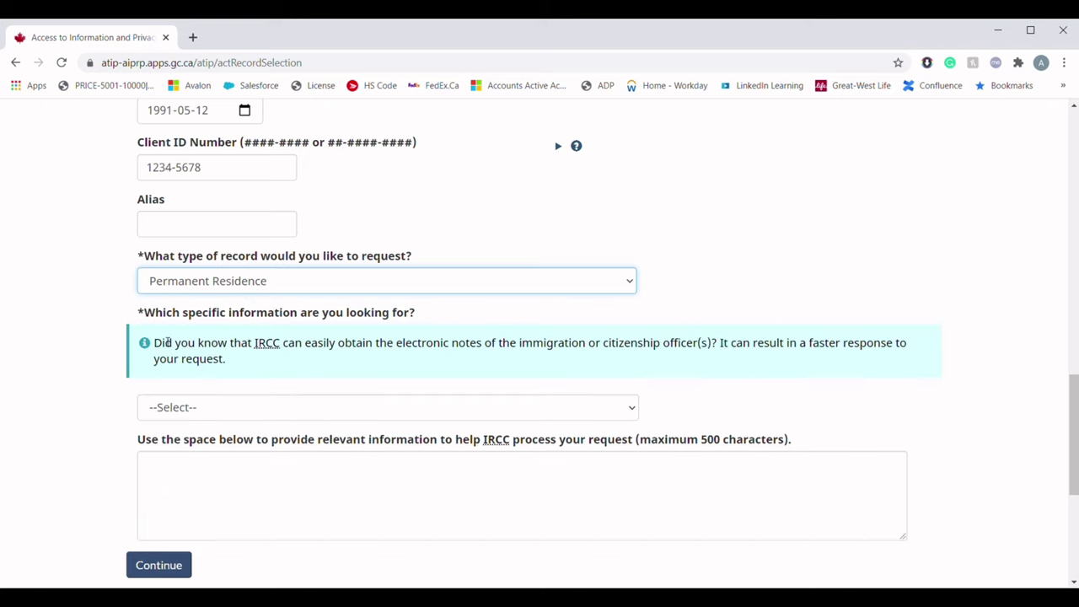
scroll(70, 421, down, 2)
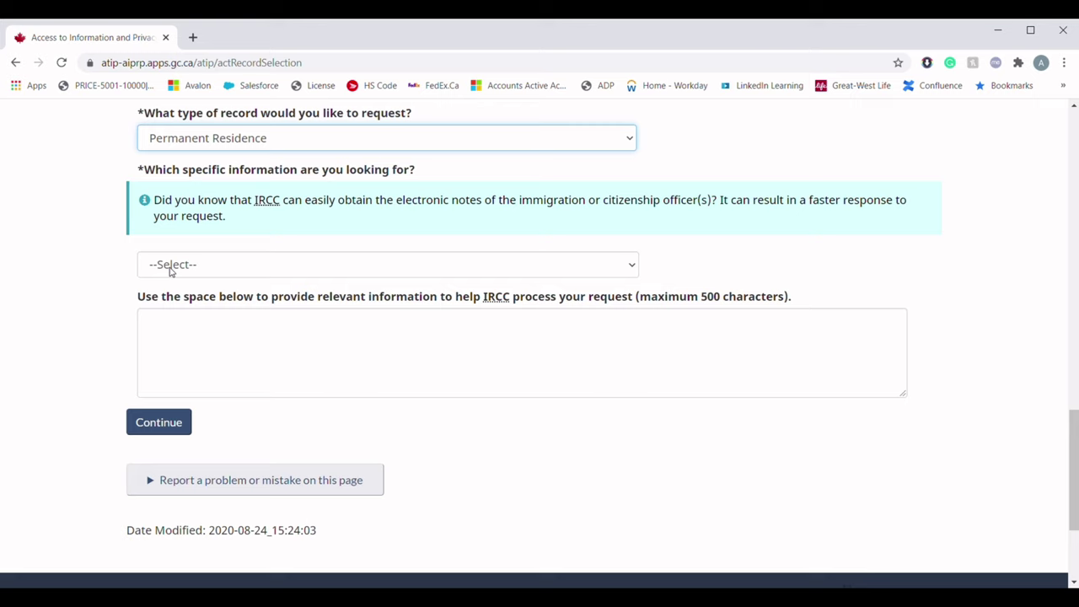
click(171, 268)
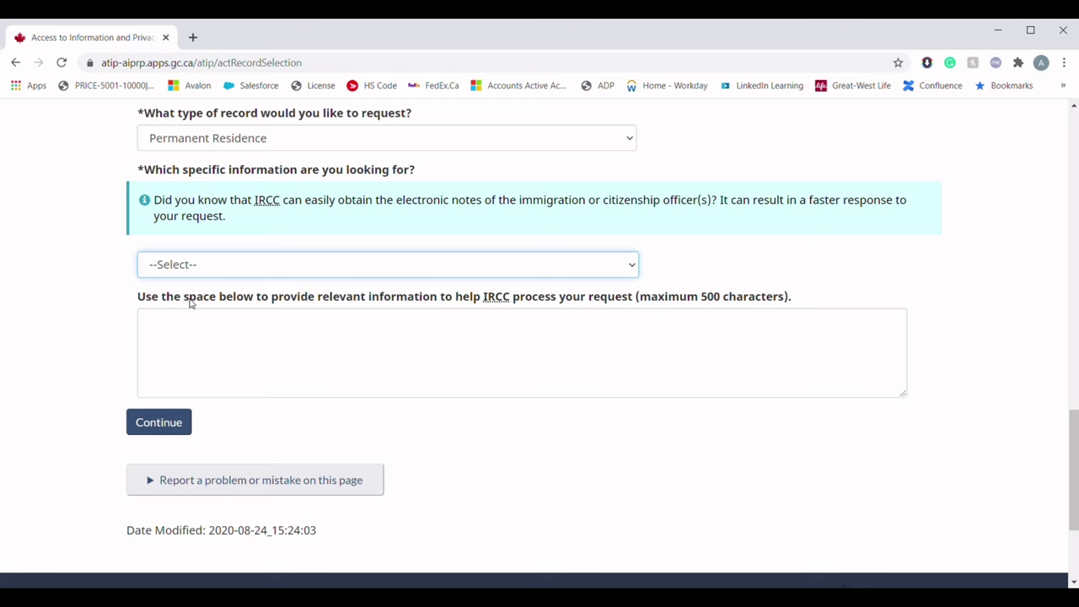
key(Down)
Enter the application file number and write 'i HAVE APPLIED FOR PR AND WOULD LIKE TO REQUEST GCMS NOTES…'
scroll(70, 367, down, 2)
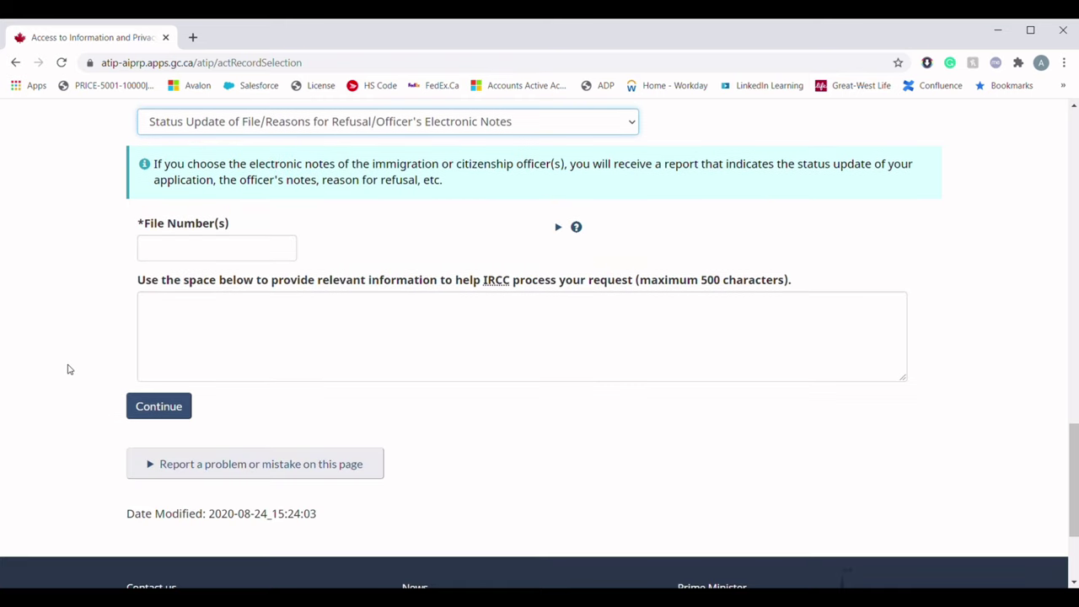
click(172, 258)
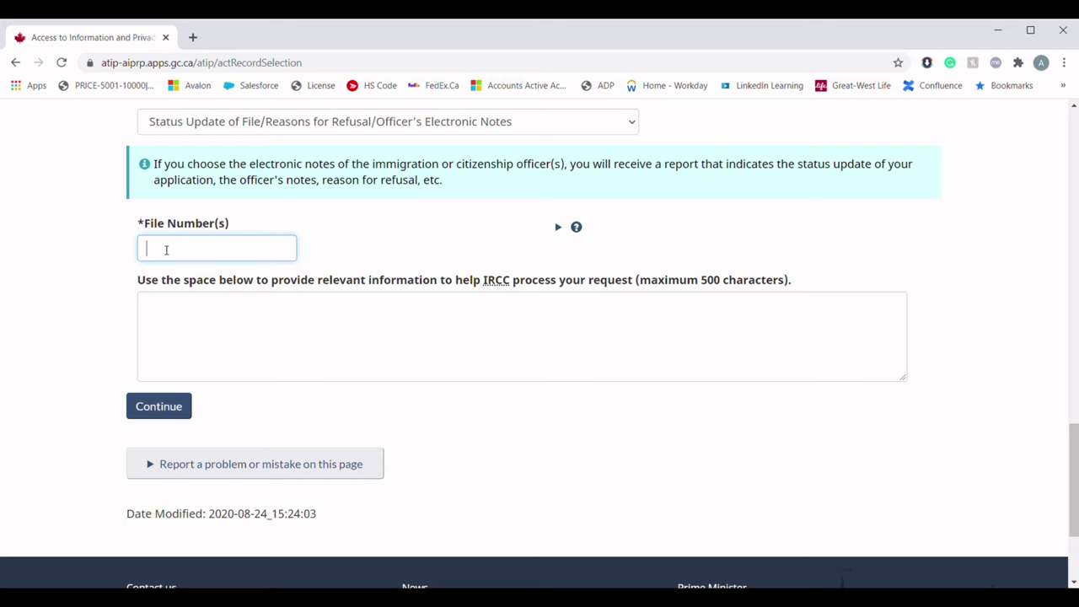
text(E123456)
scroll(166, 248, down, 1)
click(161, 245)
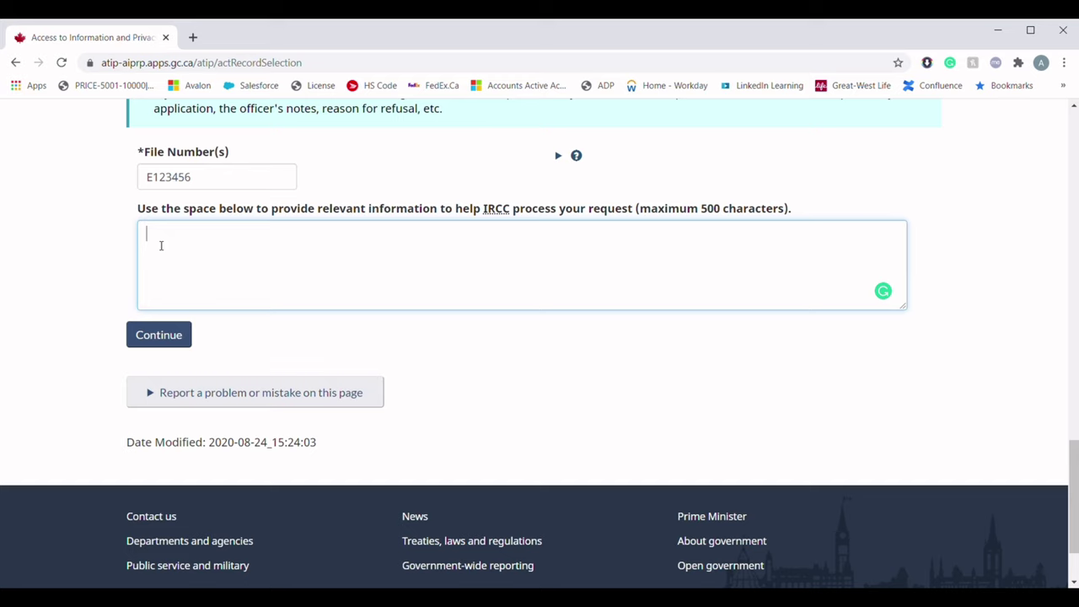
text(i HAVE APPLIED FOR PR )
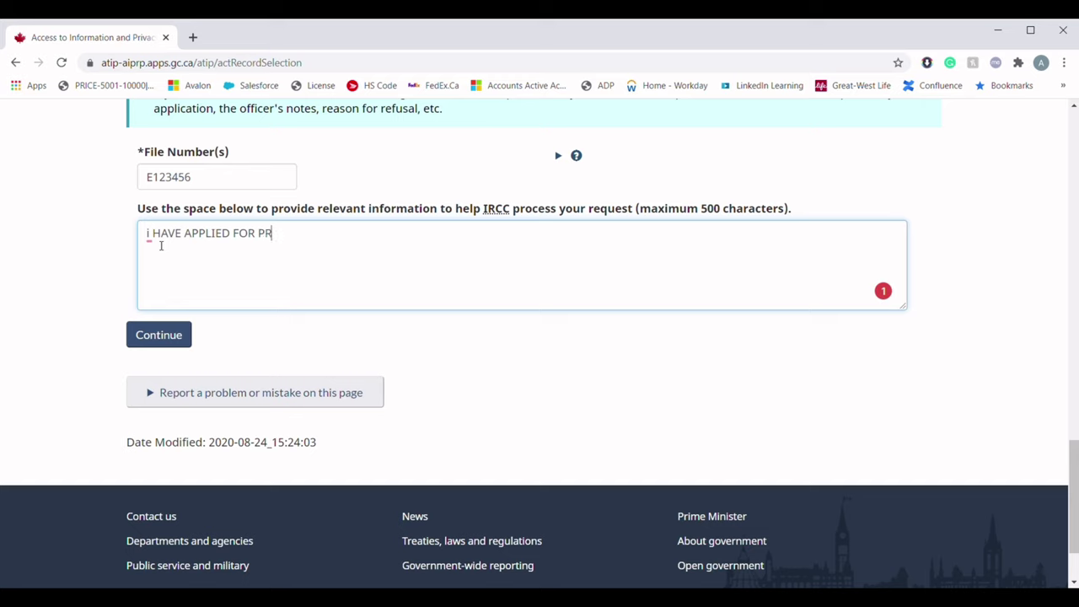
text(AND WOULD LIKE TO)
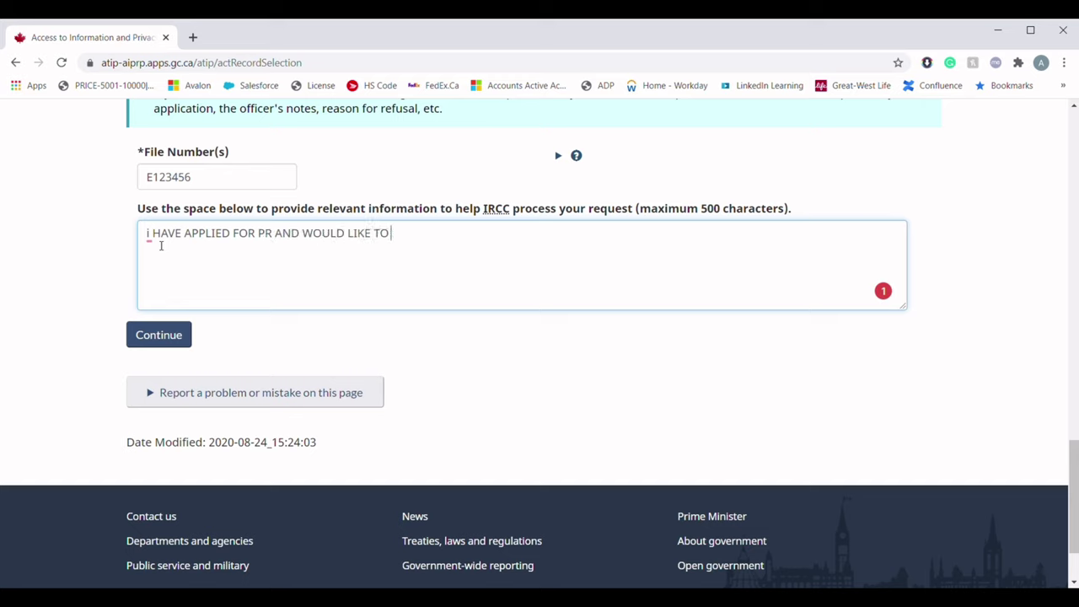
text( REQUEST GCMS NOTE)
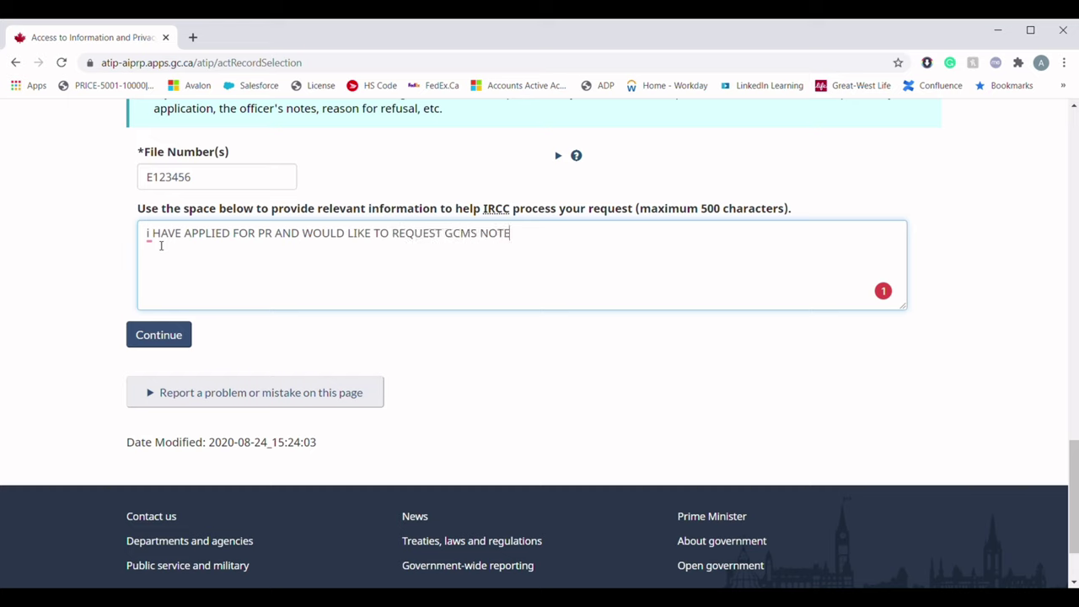
text(S FOR MY APPLICATION.)
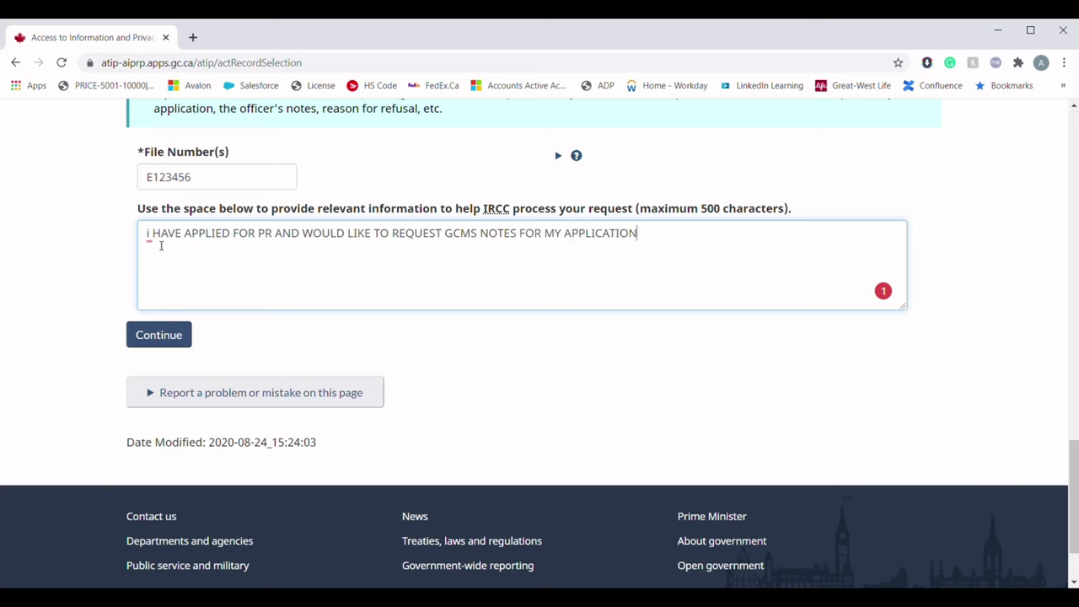
Save the record selection and move on to the Attach Documents step
click(159, 336)
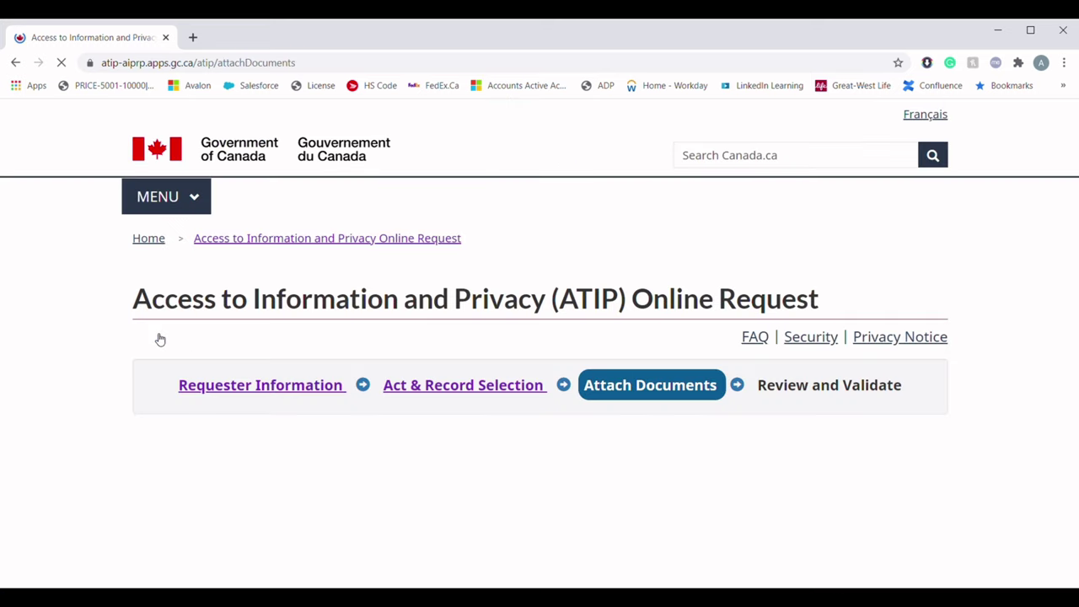
scroll(159, 337, down, 2)
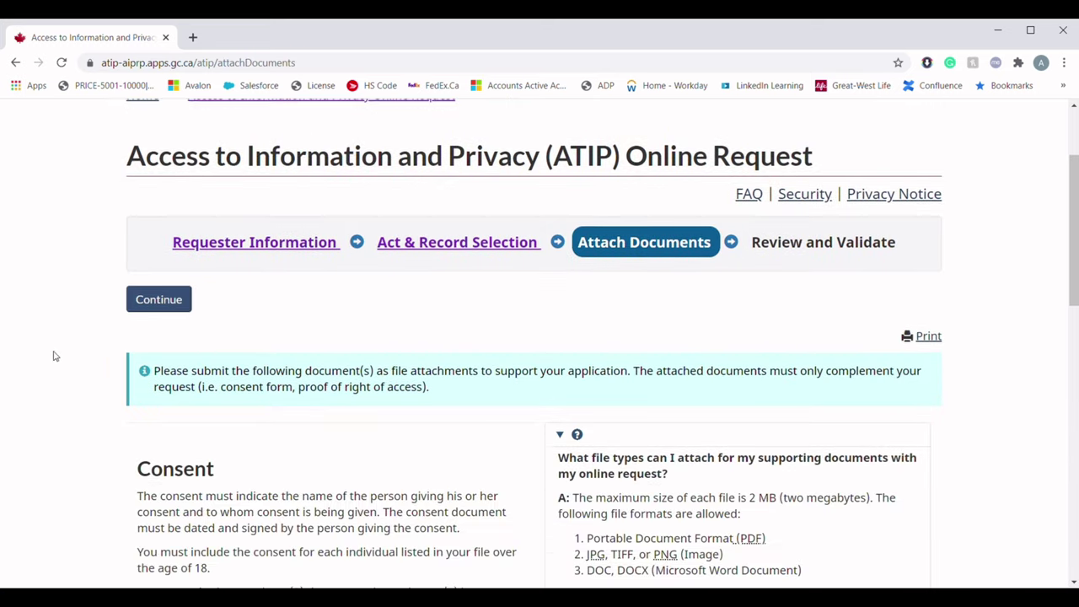
scroll(29, 369, down, 1)
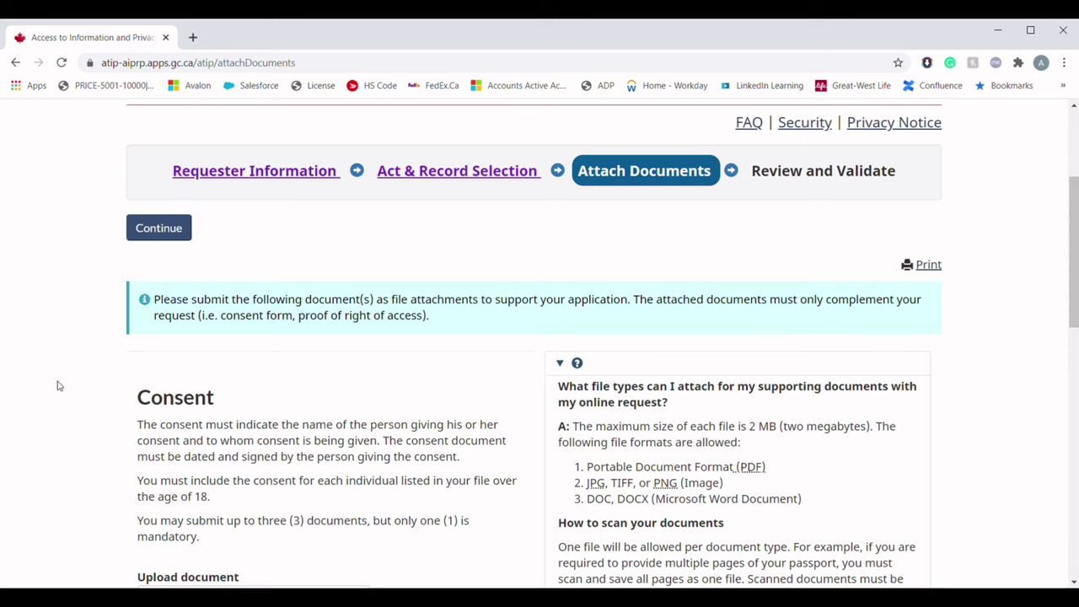
scroll(58, 385, down, 2)
scroll(58, 385, up, 4)
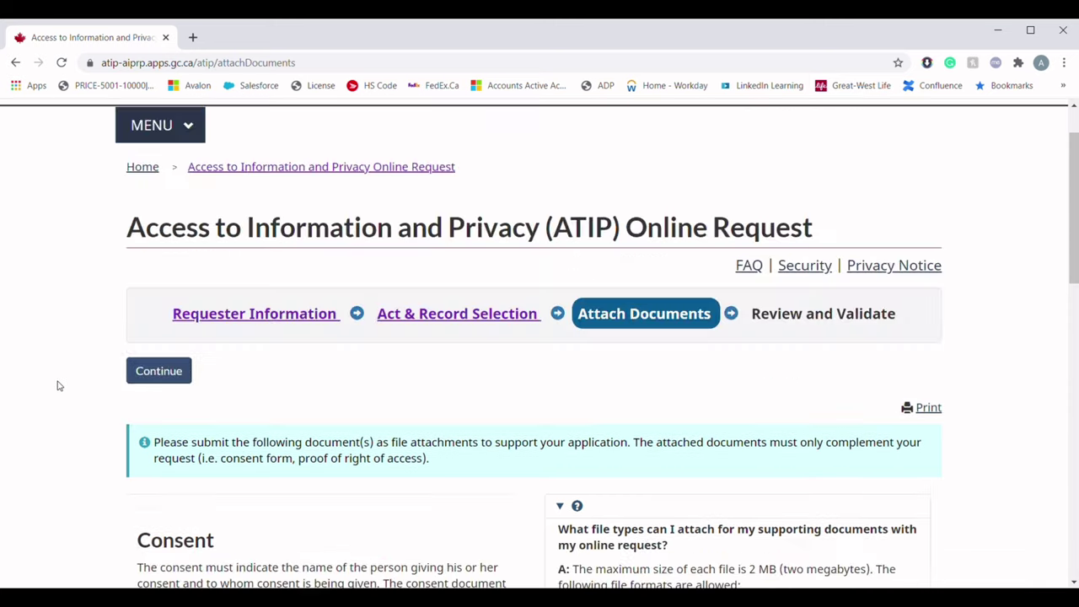
scroll(57, 385, down, 3)
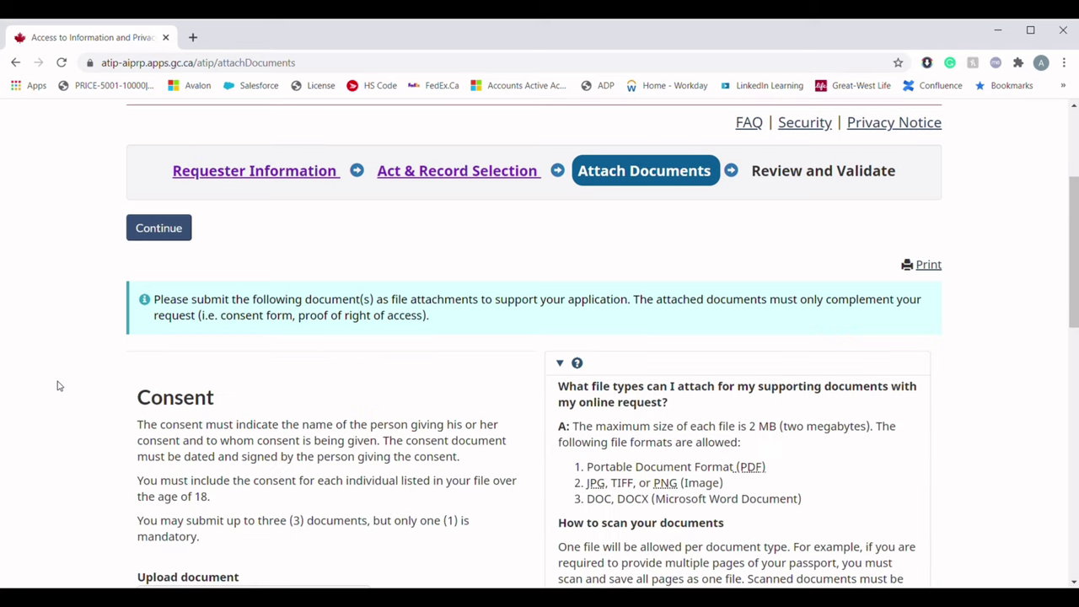
scroll(58, 385, down, 1)
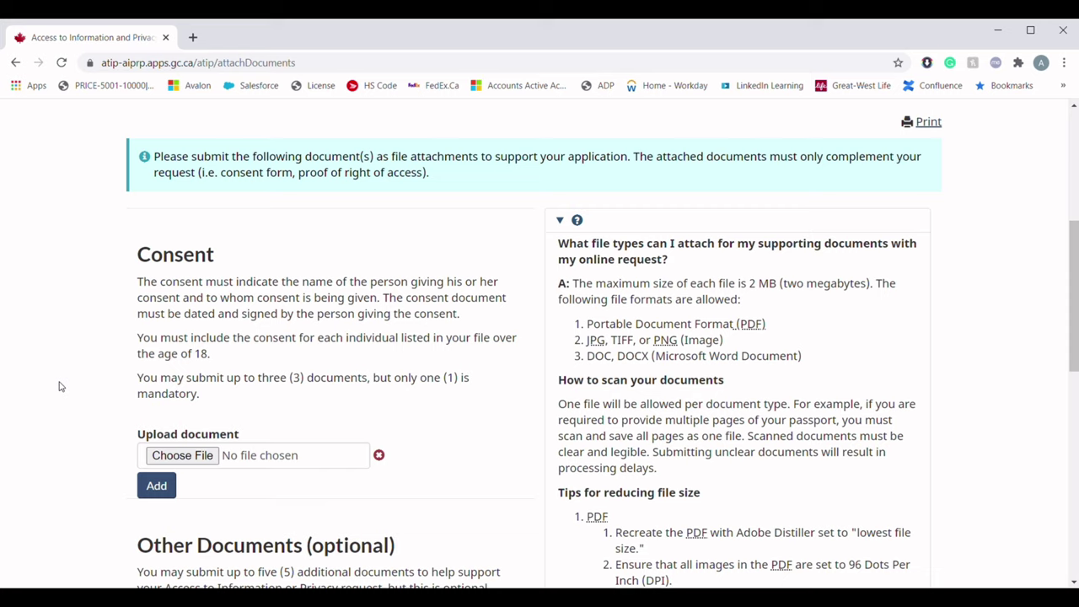
Attach 1.pdf as the consent document
click(183, 455)
double_click(452, 339)
scroll(354, 447, down, 3)
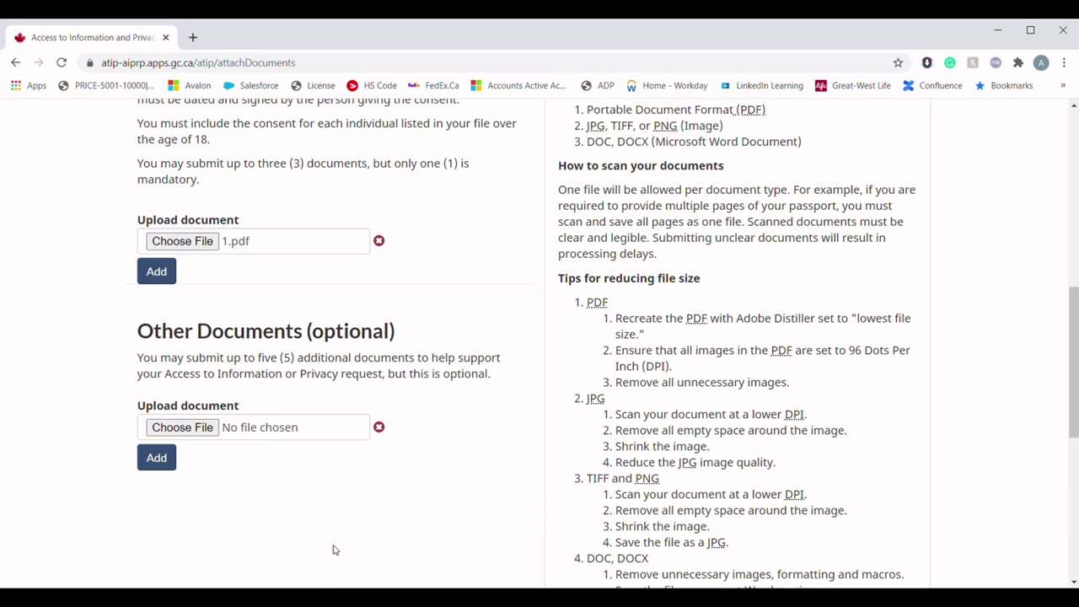
scroll(335, 538, down, 4)
Go to the Review and Validate summary and look over the whole request
click(161, 327)
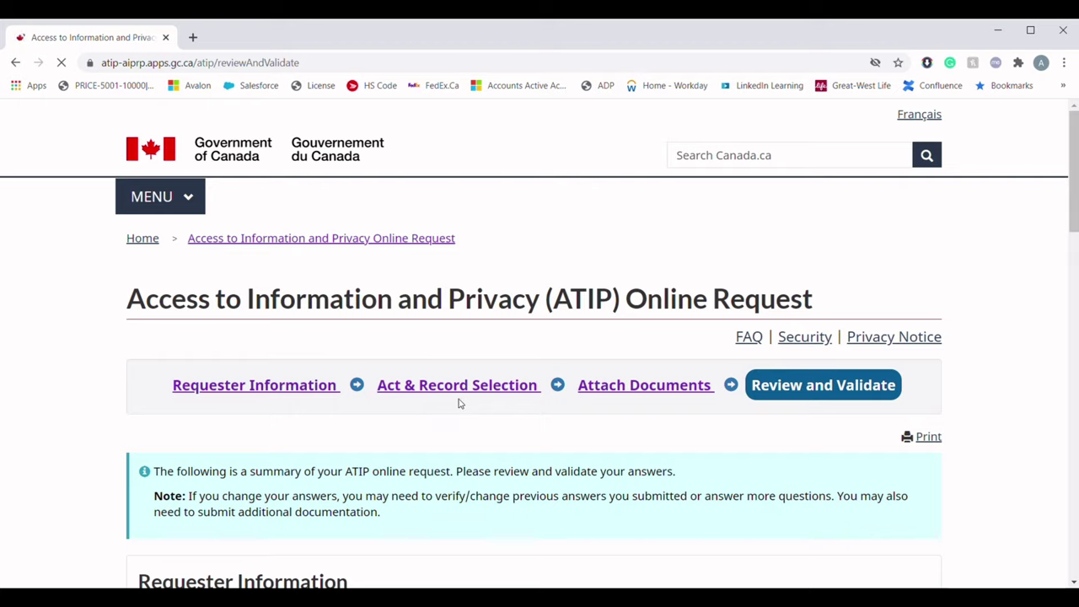
scroll(458, 403, down, 3)
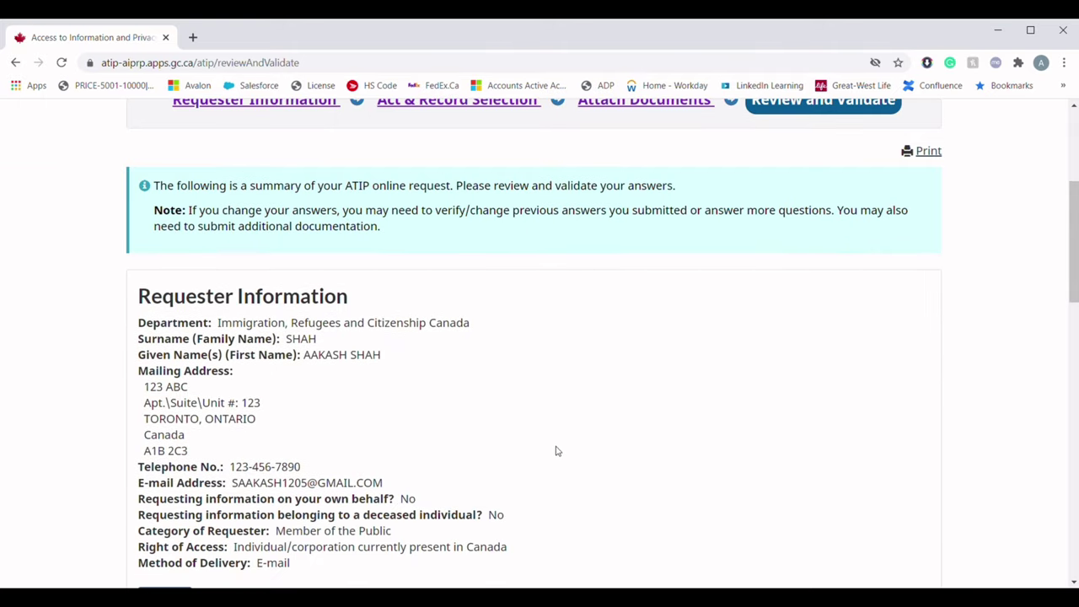
scroll(580, 462, up, 2)
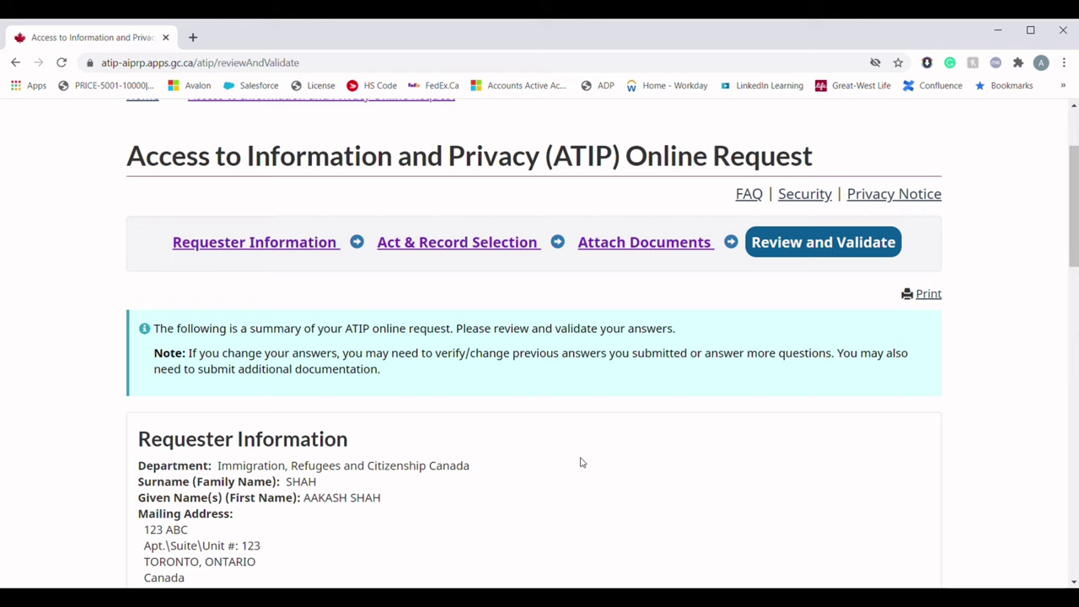
scroll(580, 462, down, 3)
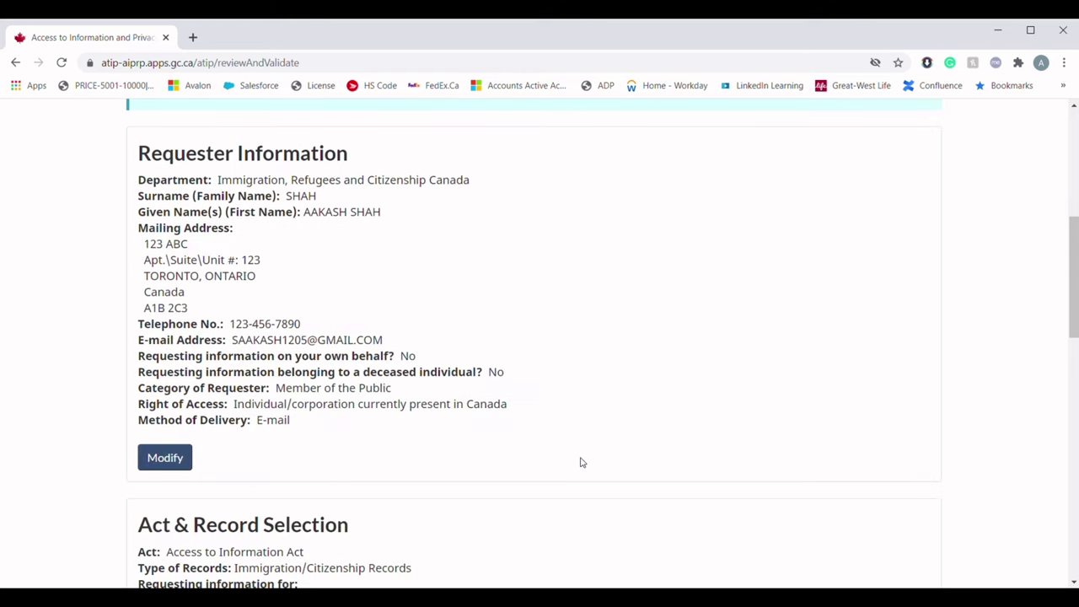
scroll(580, 462, down, 4)
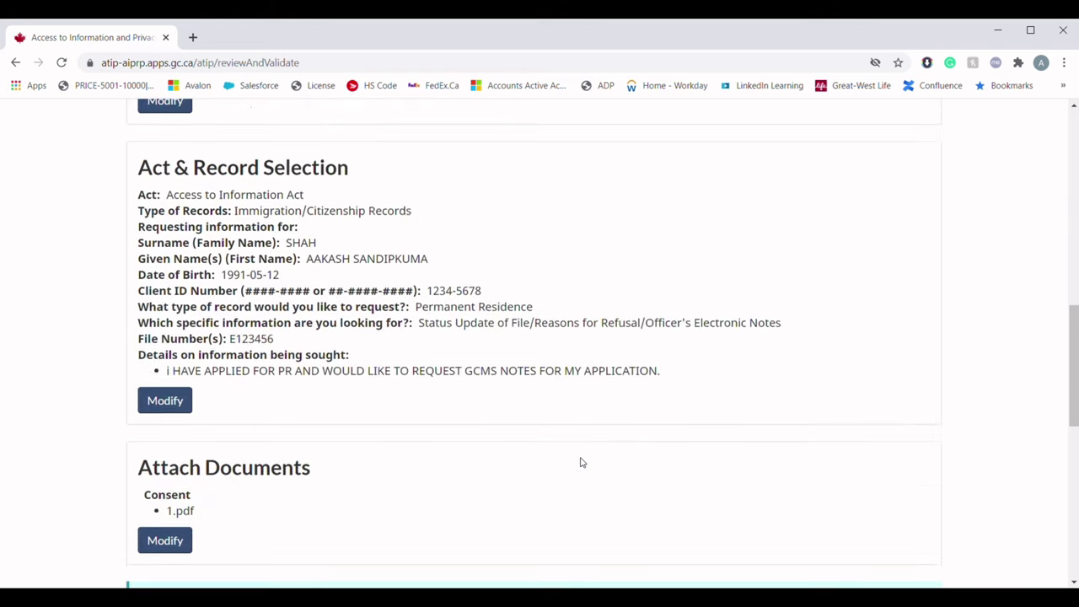
scroll(580, 461, down, 1)
scroll(580, 462, up, 1)
scroll(580, 462, up, 1)
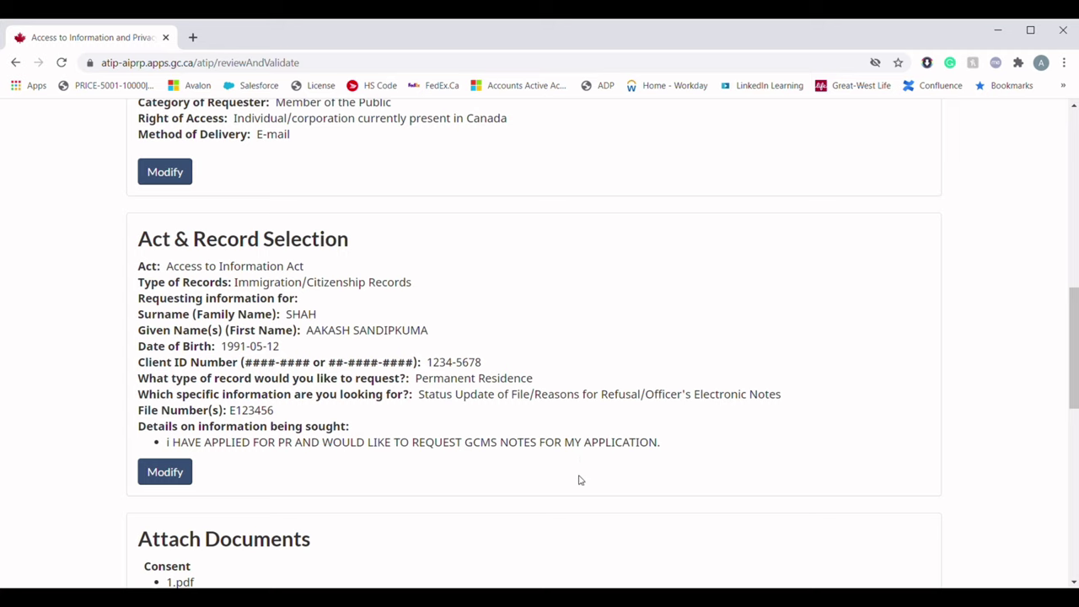
scroll(577, 495, up, 1)
scroll(577, 495, down, 5)
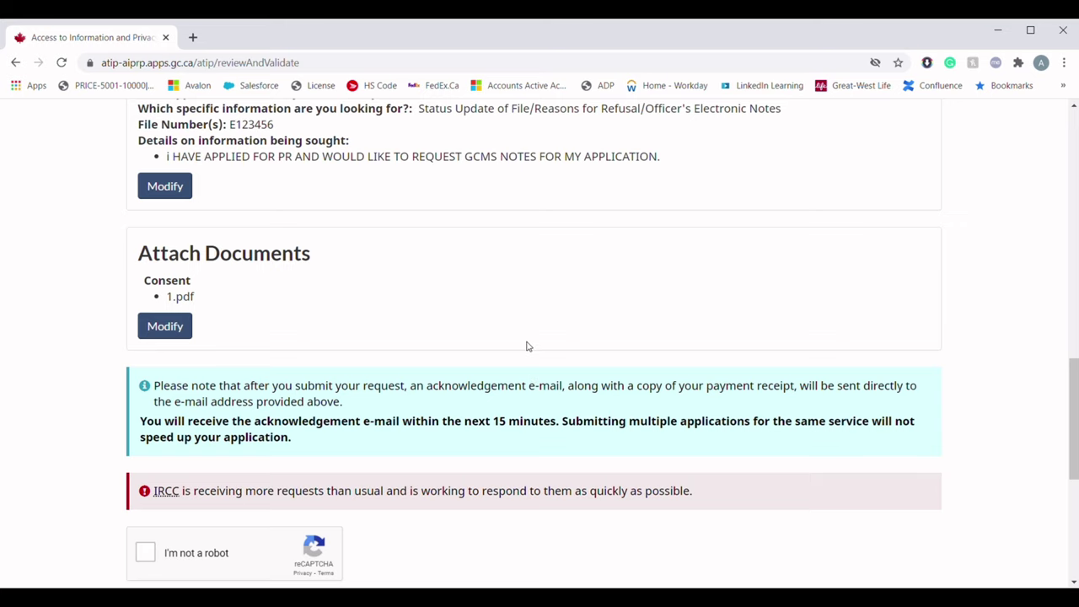
scroll(528, 346, down, 2)
Pass the robot check, certify the information, and proceed to secure checkout for $5.00
click(147, 411)
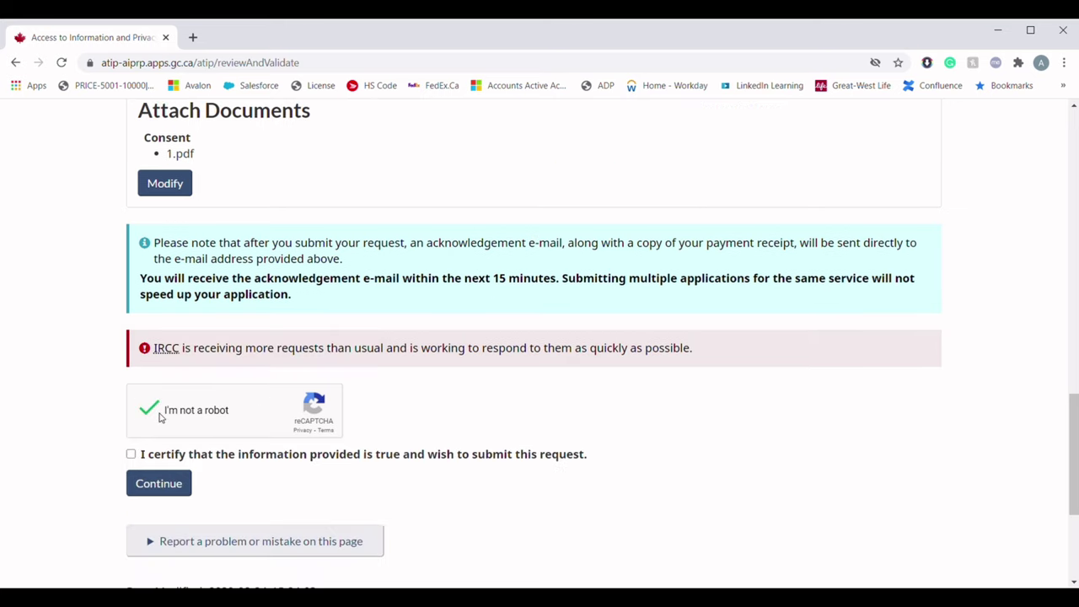
click(132, 455)
click(160, 487)
scroll(460, 408, down, 3)
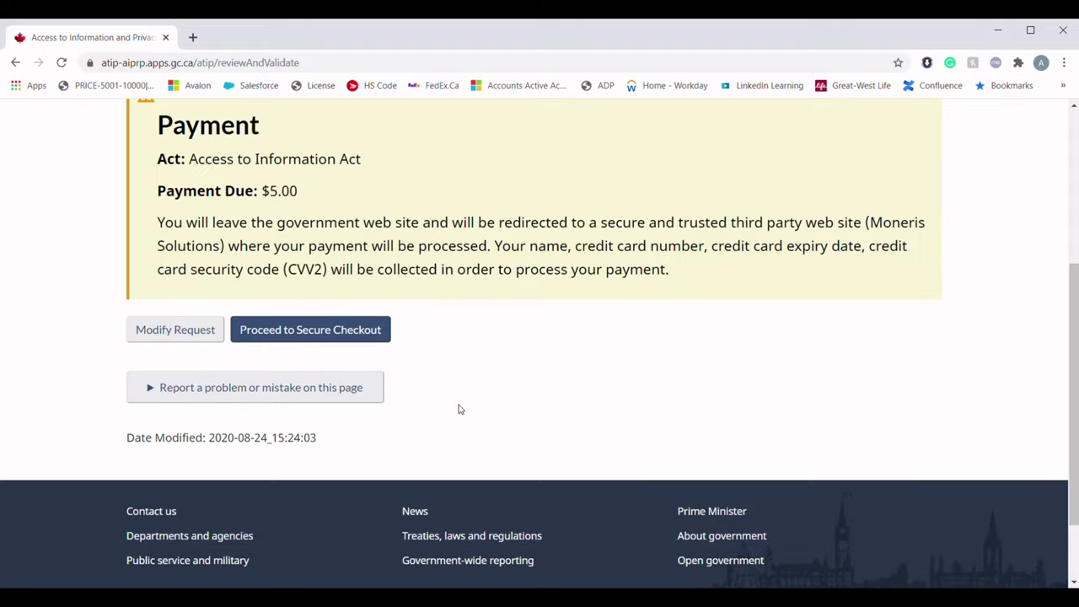
scroll(460, 409, up, 2)
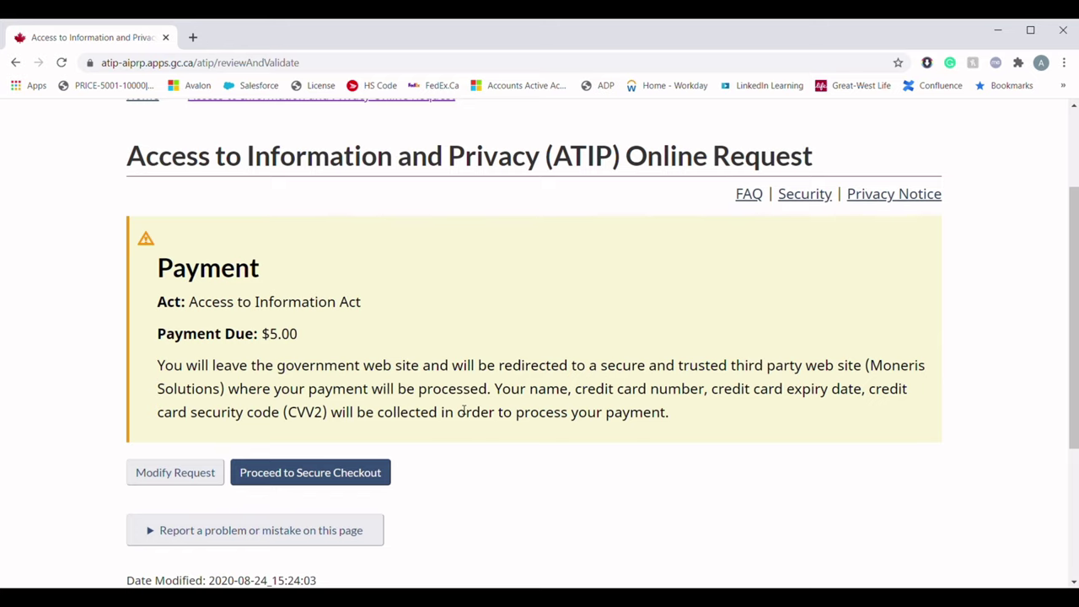
click(373, 479)
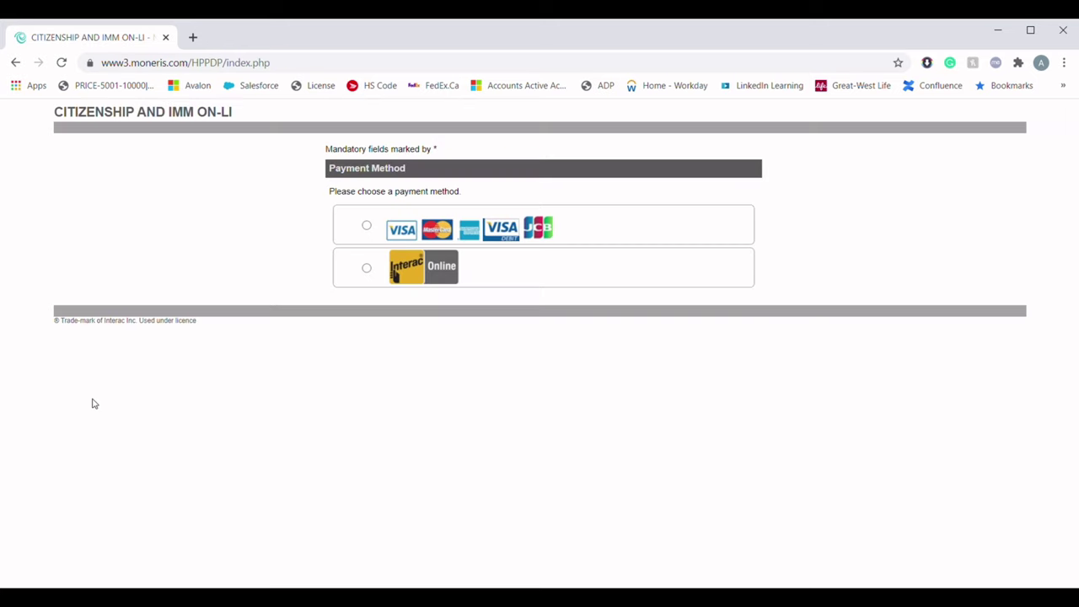